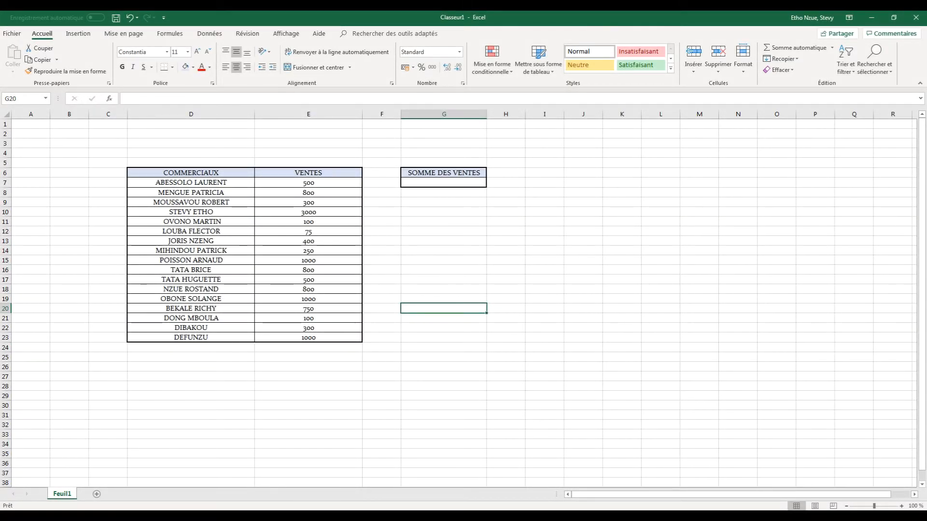
Step: Total the sales in G7 under SOMME DES VENTES with a formula adding each cell from E7 through E23 individually with plus signs
{"action": "left_click", "coordinate": [421, 182]}
{"action": "type", "text": "="}
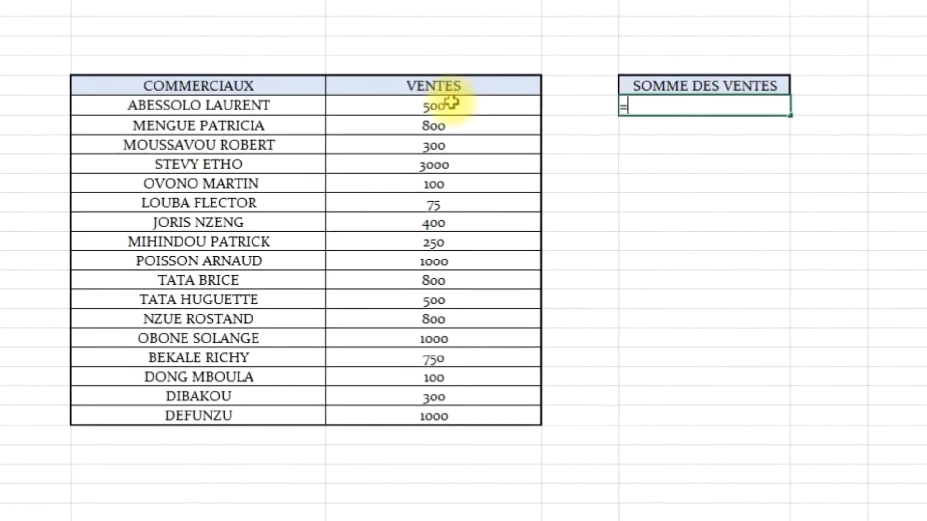
{"action": "left_click", "coordinate": [393, 136]}
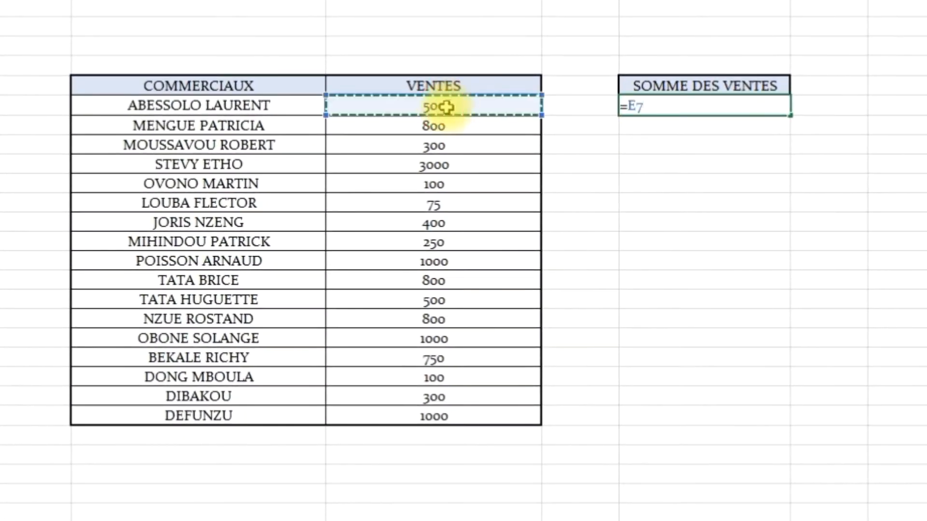
{"action": "type", "text": "+"}
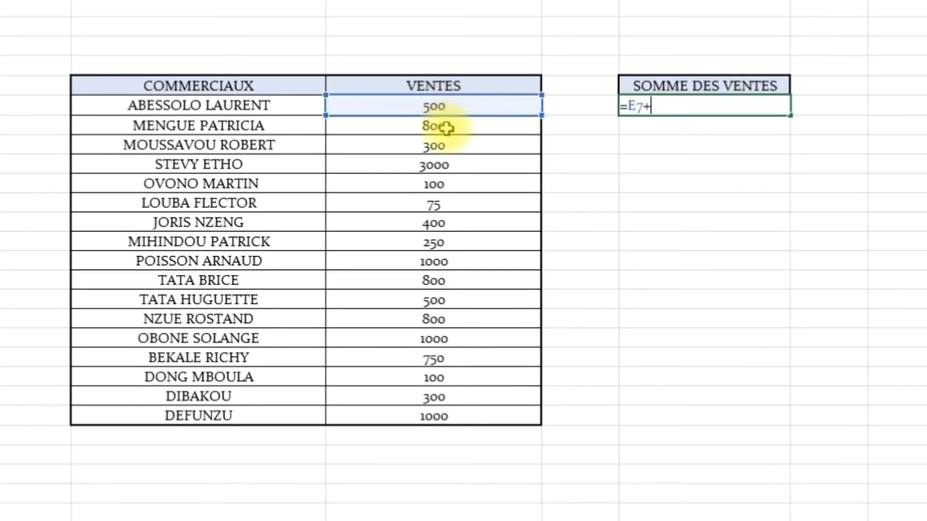
{"action": "left_click", "coordinate": [445, 127]}
{"action": "type", "text": "+"}
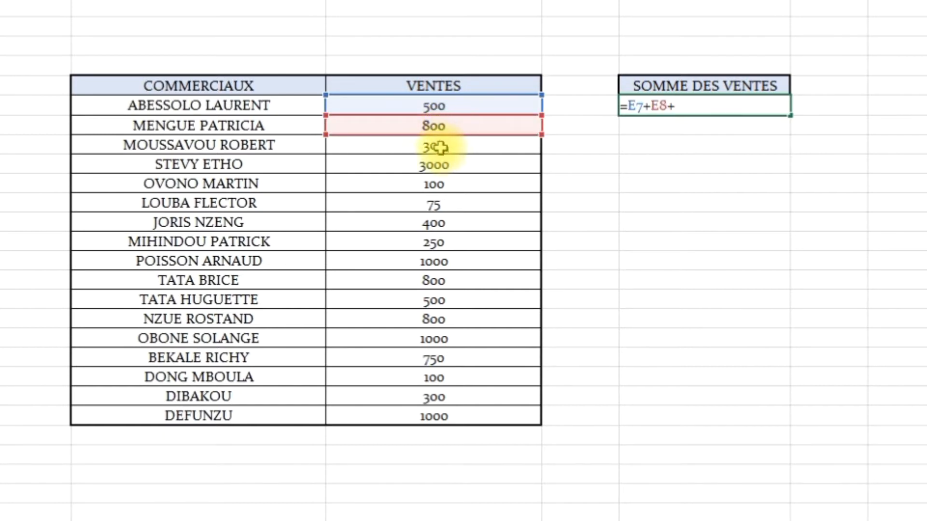
{"action": "left_click", "coordinate": [440, 147]}
{"action": "type", "text": "+"}
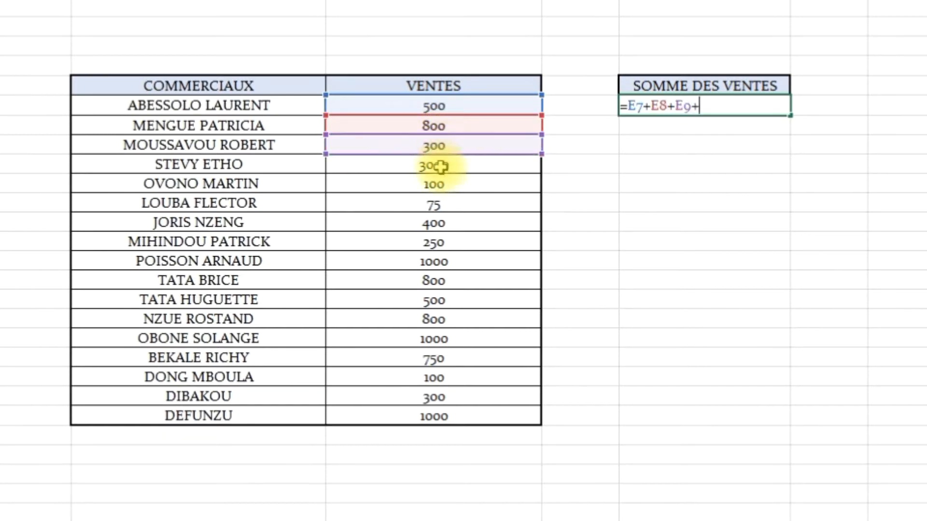
{"action": "left_click", "coordinate": [441, 167]}
{"action": "type", "text": "+"}
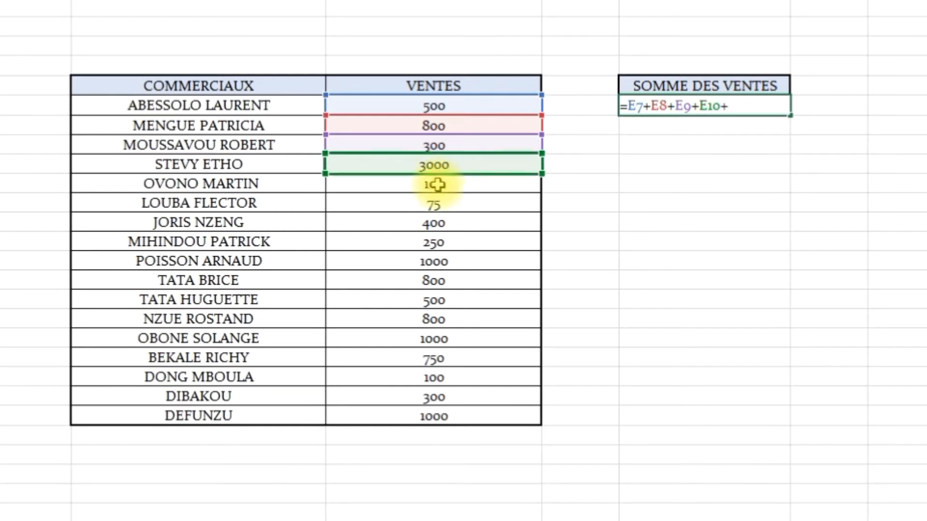
{"action": "left_click", "coordinate": [437, 185]}
{"action": "type", "text": "+"}
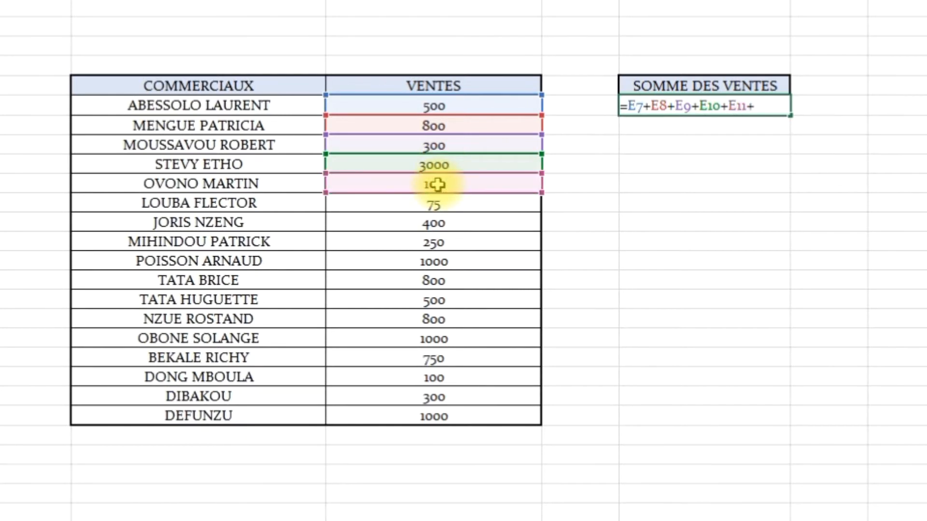
{"action": "left_click", "coordinate": [462, 204]}
{"action": "type", "text": "+"}
{"action": "left_click", "coordinate": [493, 221]}
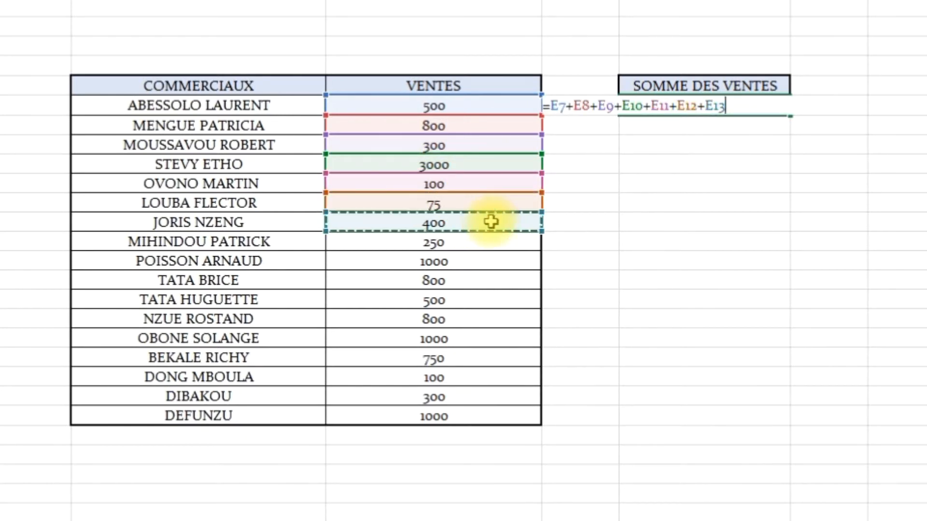
{"action": "type", "text": "+"}
{"action": "left_click", "coordinate": [431, 242]}
{"action": "type", "text": "+"}
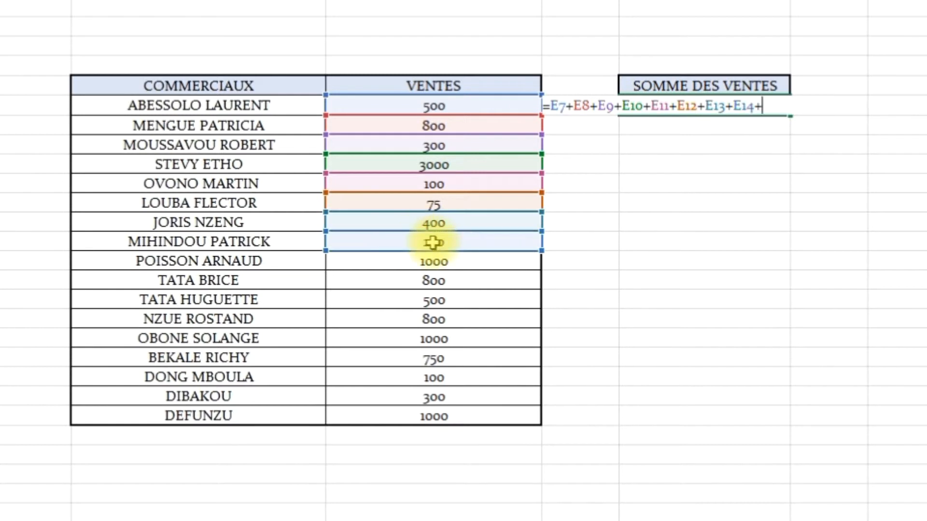
{"action": "left_click", "coordinate": [436, 262]}
{"action": "type", "text": "+"}
{"action": "left_click", "coordinate": [432, 280]}
{"action": "type", "text": "+"}
{"action": "left_click", "coordinate": [431, 299]}
{"action": "type", "text": "+"}
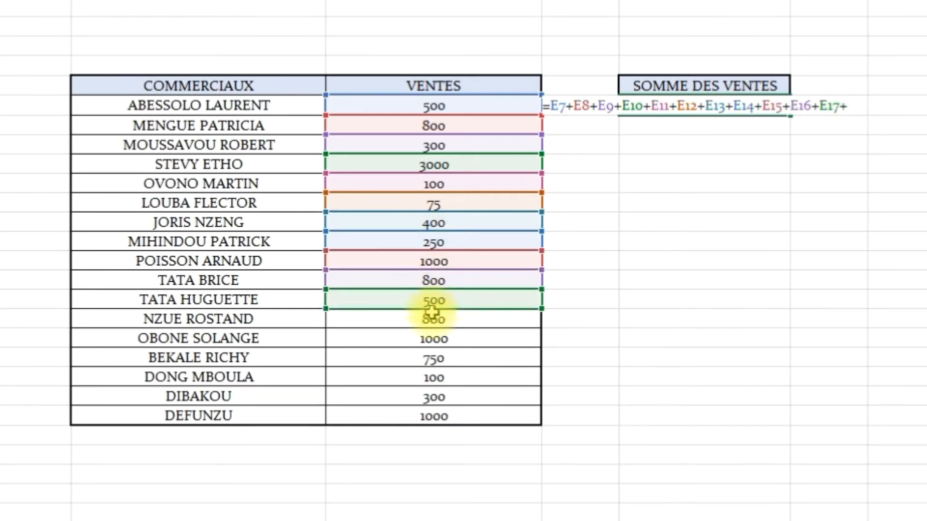
{"action": "left_click", "coordinate": [433, 319]}
{"action": "type", "text": "+"}
{"action": "left_click", "coordinate": [435, 338]}
{"action": "type", "text": "+"}
{"action": "left_click", "coordinate": [434, 359]}
{"action": "type", "text": "+"}
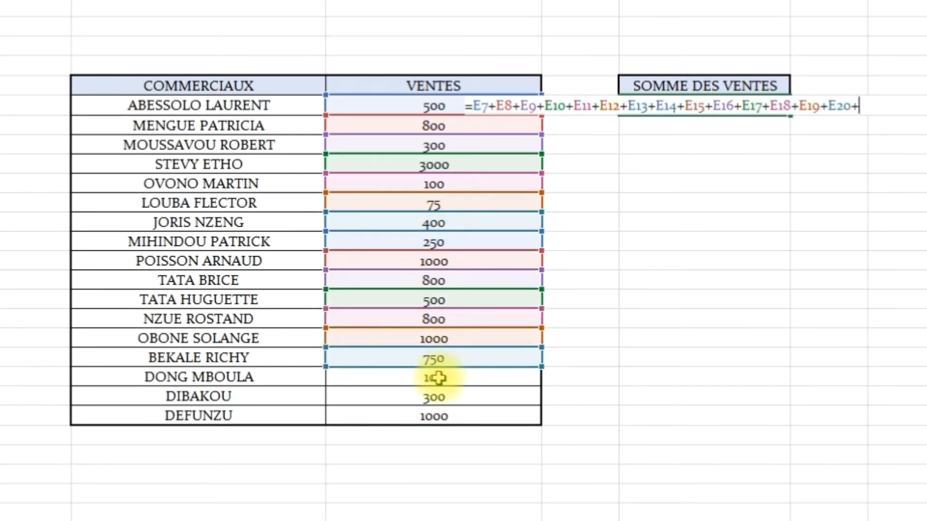
{"action": "left_click", "coordinate": [437, 378]}
{"action": "type", "text": "+"}
{"action": "left_click", "coordinate": [425, 397]}
{"action": "type", "text": "+"}
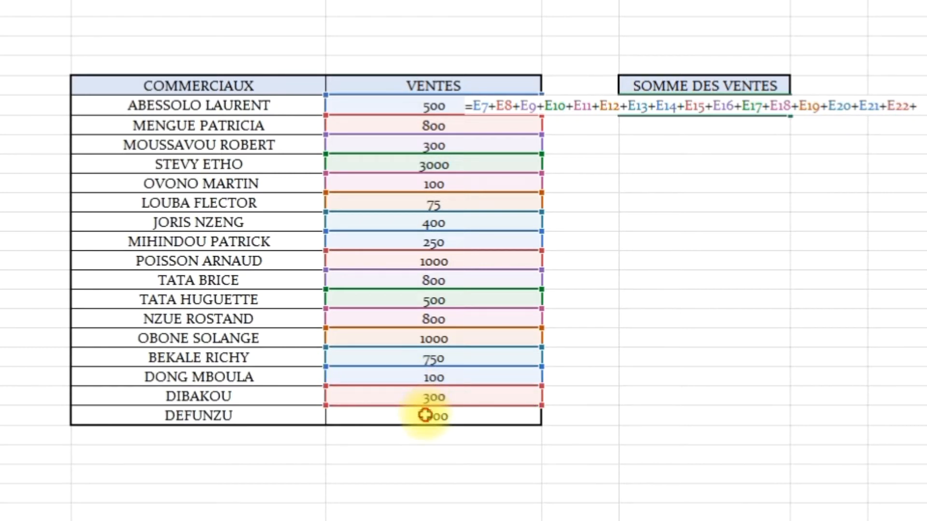
{"action": "left_click", "coordinate": [424, 415]}
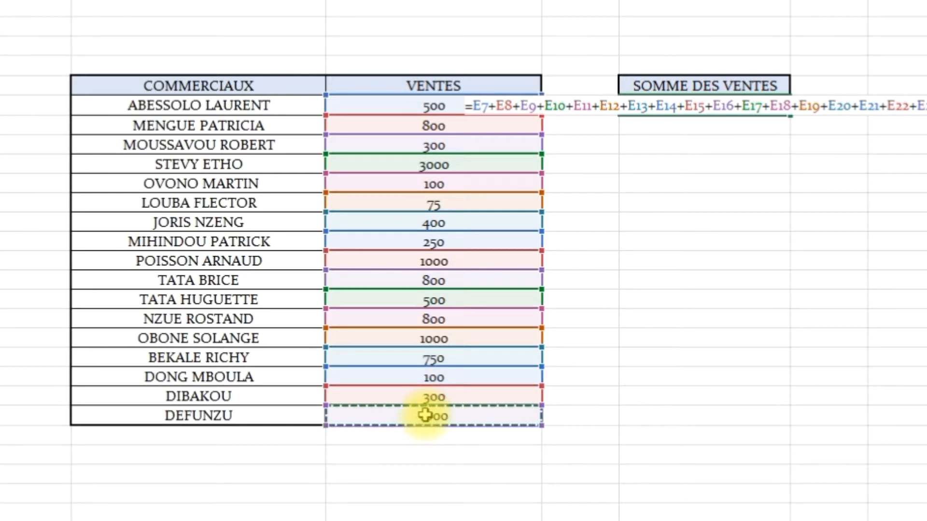
{"action": "key", "text": "Return"}
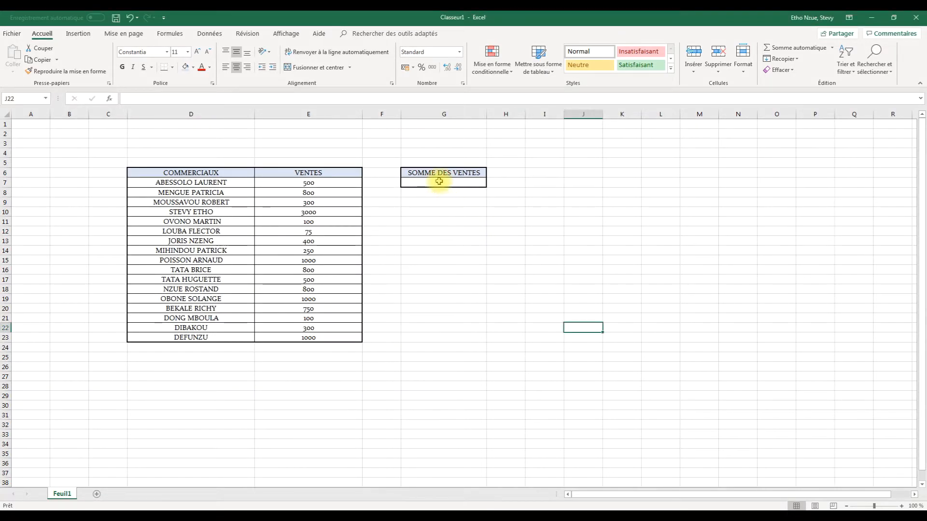
Step: Enter =SOMME(E7:E23) in G7 under SOMME DES VENTES to total all the sales
{"action": "left_click", "coordinate": [438, 181]}
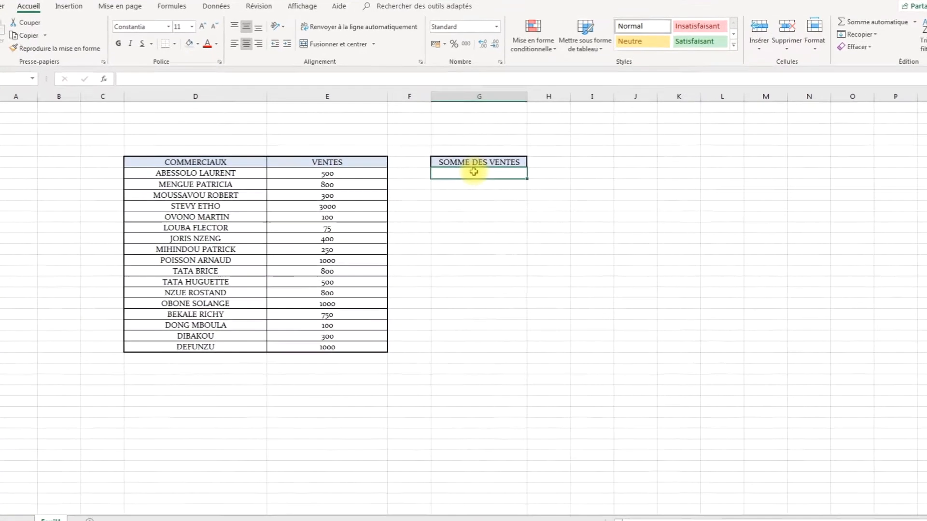
{"action": "type", "text": "=som"}
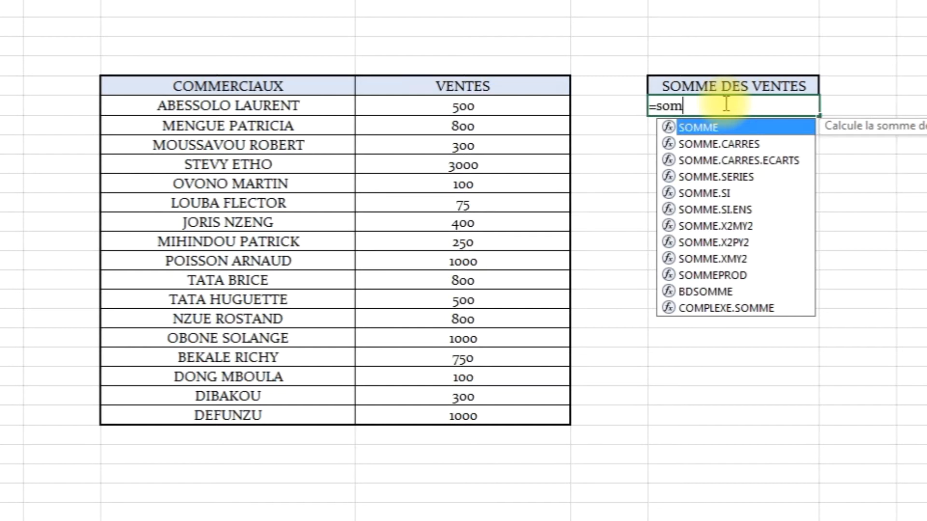
{"action": "double_click", "coordinate": [714, 127]}
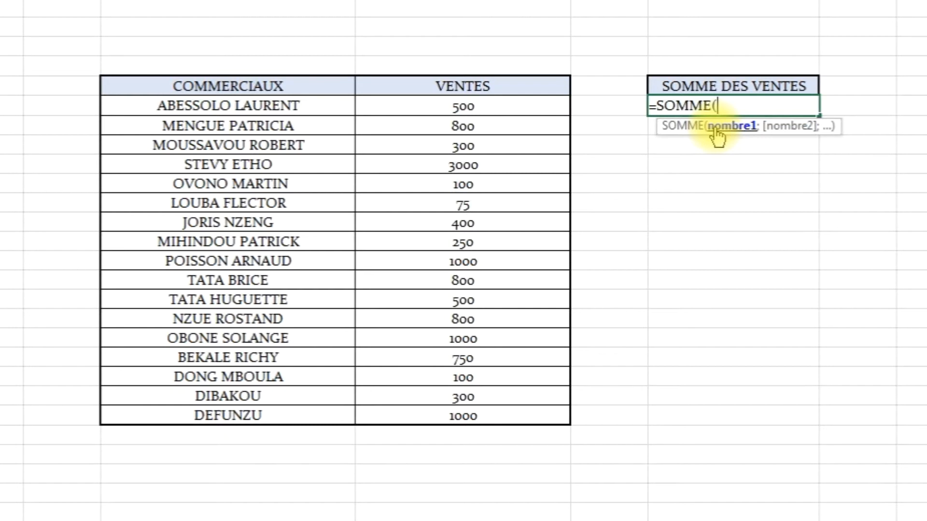
{"action": "left_click", "coordinate": [453, 105]}
{"action": "left_click_drag", "start_coordinate": [451, 105], "coordinate": [448, 423]}
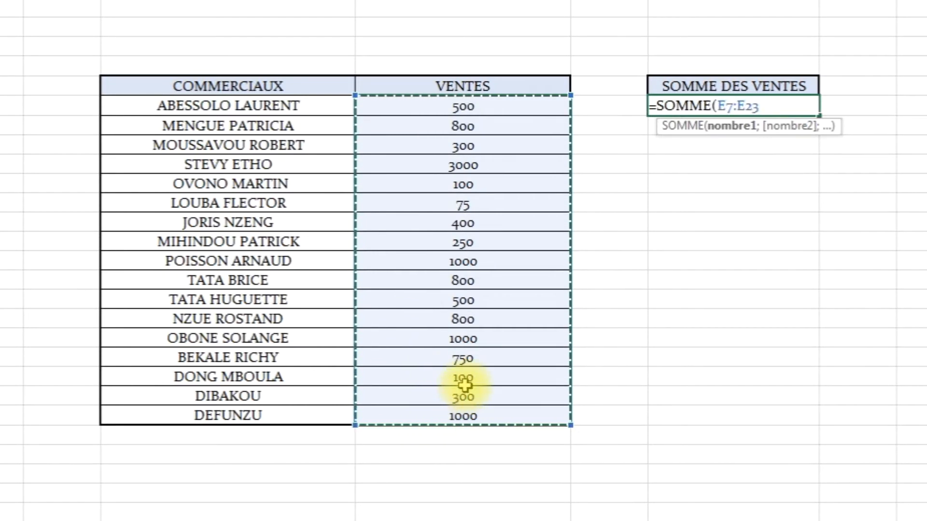
{"action": "type", "text": ")"}
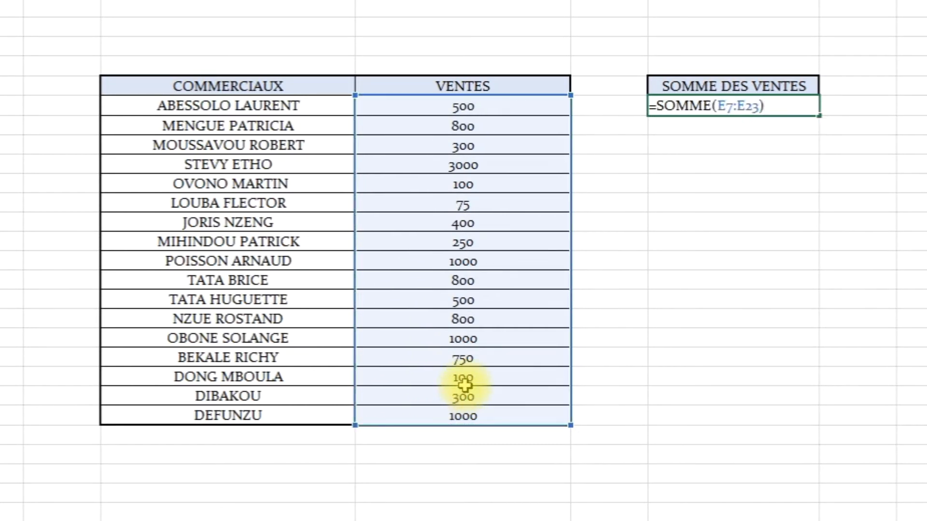
{"action": "key", "text": "Return"}
{"action": "left_click", "coordinate": [864, 411]}
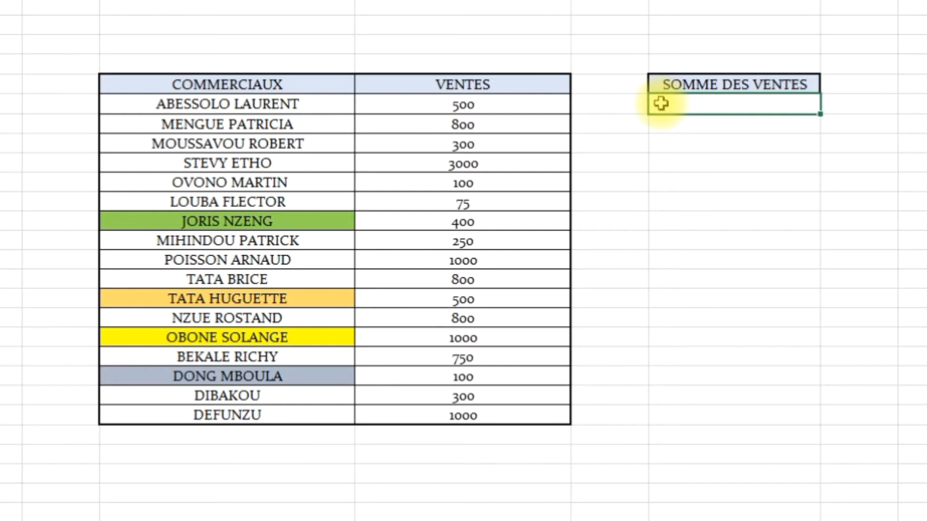
Step: Sum only the sales of the four colour-highlighted salespeople by entering =SOMME(E13;E17;E19;E21) under SOMME DES VENTES
{"action": "type", "text": "=somm"}
{"action": "double_click", "coordinate": [703, 121]}
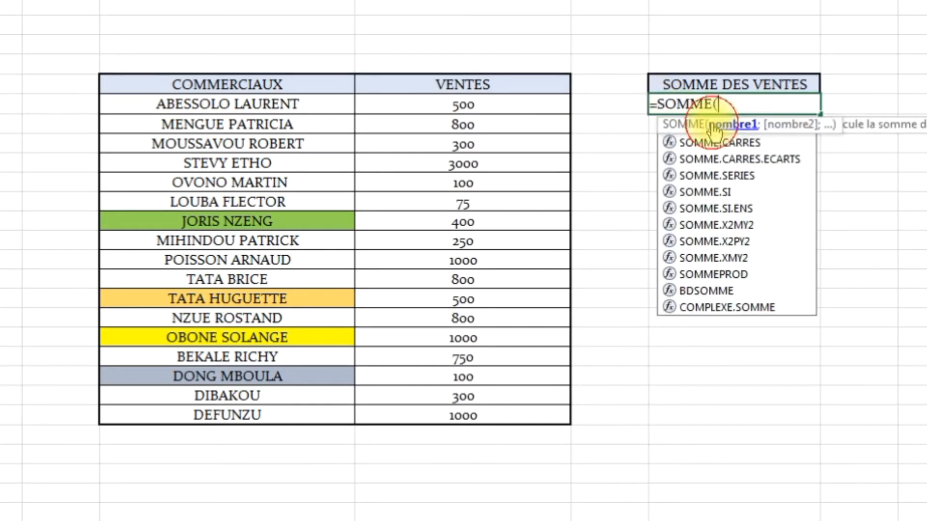
{"action": "left_click", "coordinate": [461, 221]}
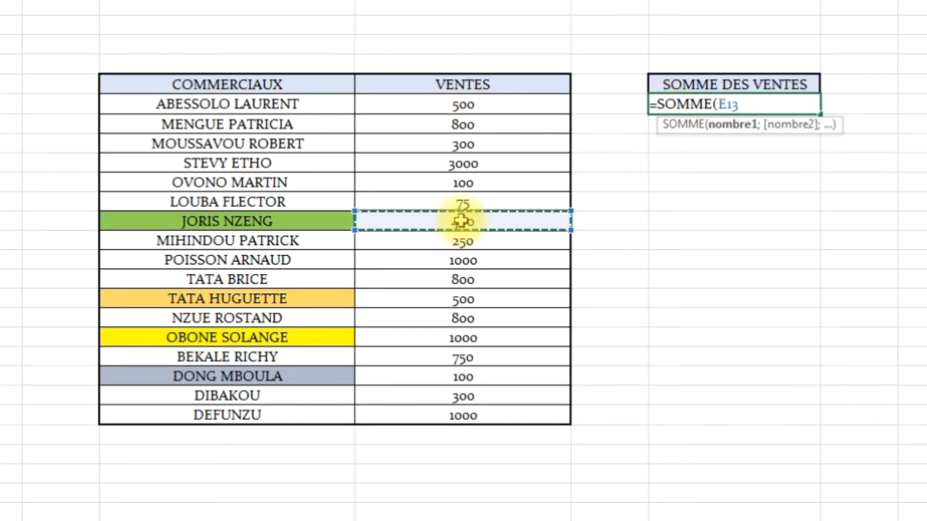
{"action": "type", "text": ";"}
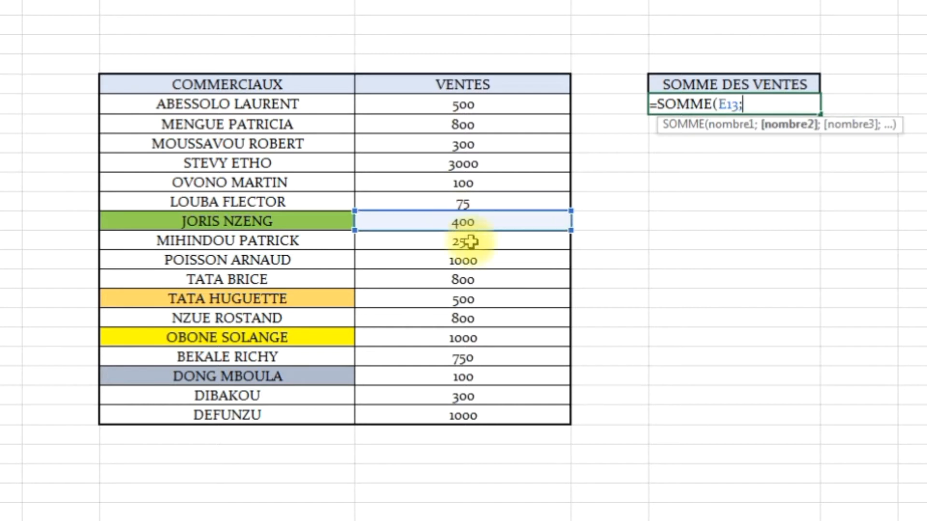
{"action": "left_click", "coordinate": [471, 300]}
{"action": "type", "text": ";"}
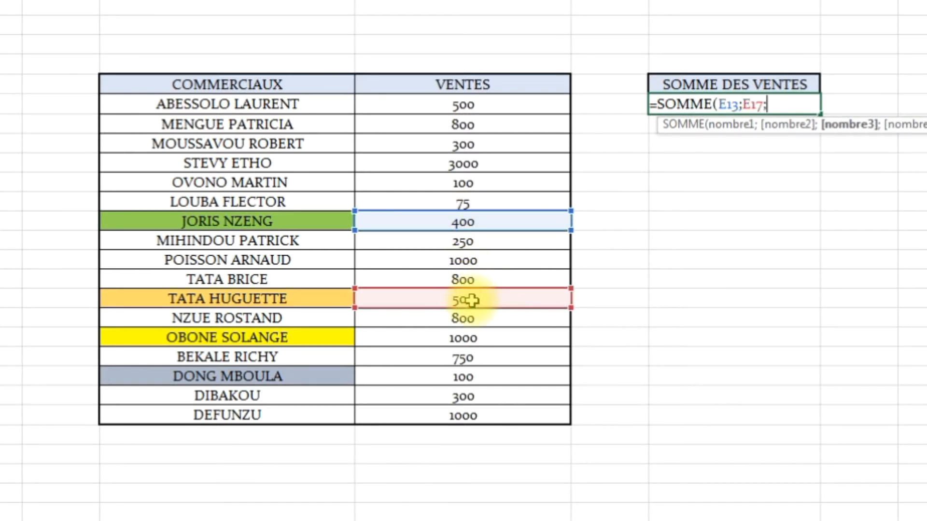
{"action": "left_click", "coordinate": [471, 336]}
{"action": "type", "text": ";"}
{"action": "left_click", "coordinate": [476, 376]}
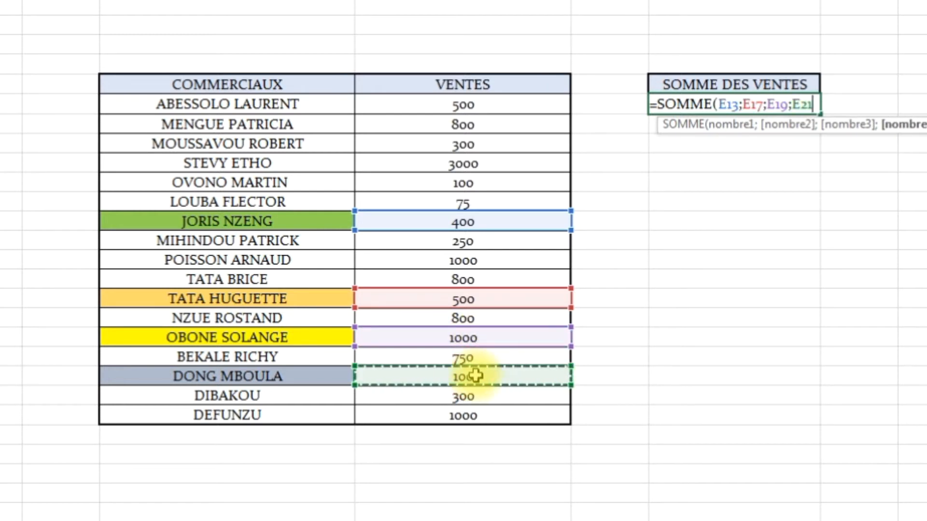
{"action": "type", "text": ")"}
{"action": "key", "text": "Return"}
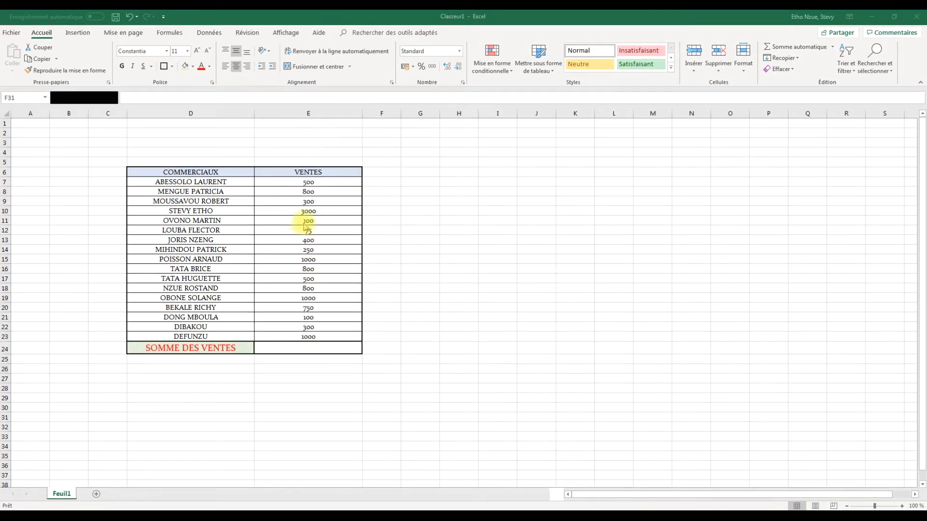
Step: Use AutoSum on the sales in E7:E23 to put their total in the SOMME DES VENTES row
{"action": "left_click", "coordinate": [317, 182]}
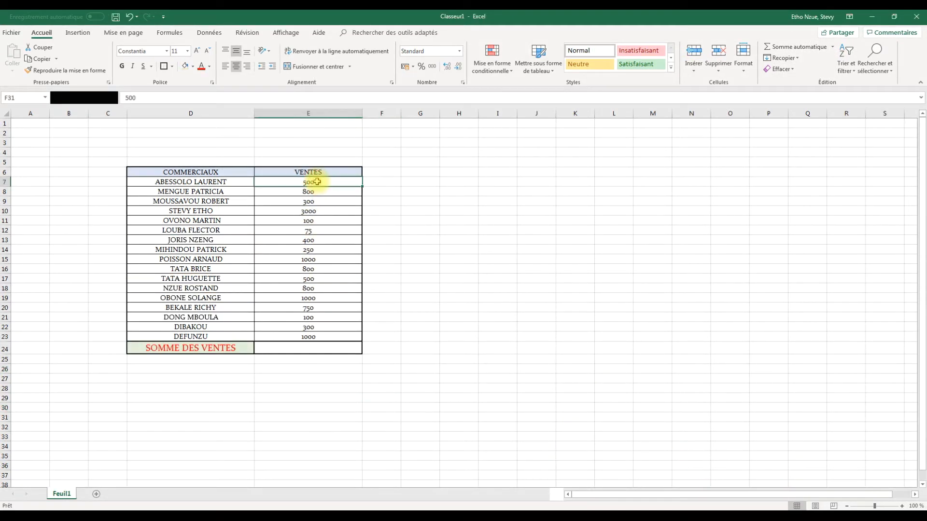
{"action": "left_click_drag", "start_coordinate": [317, 182], "coordinate": [316, 336]}
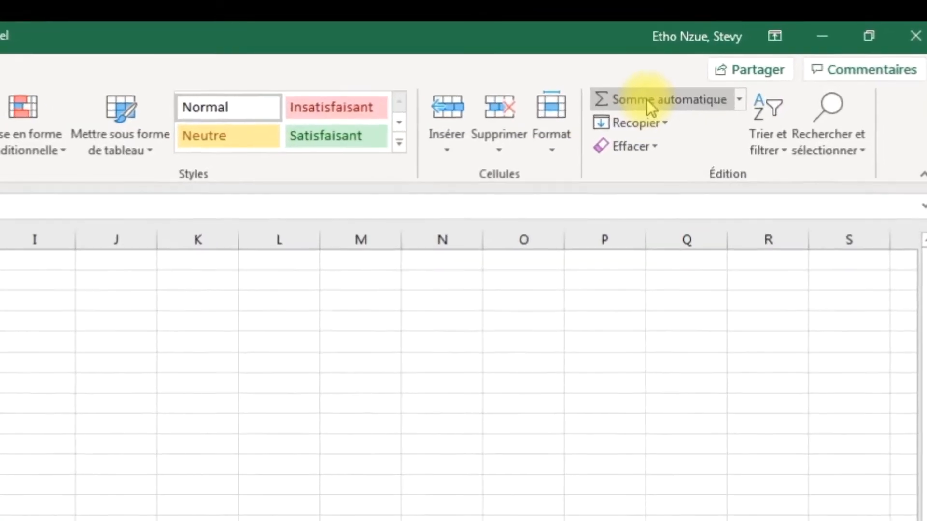
{"action": "left_click", "coordinate": [602, 118]}
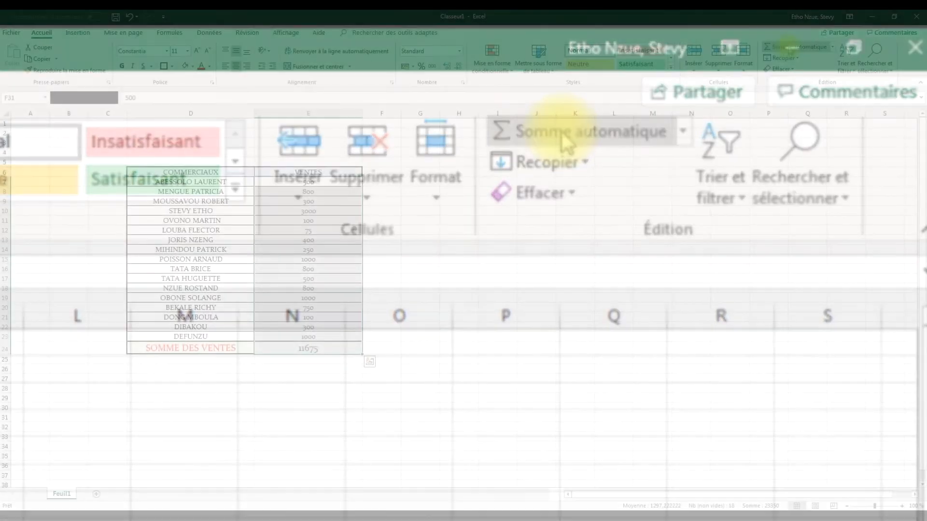
{"action": "left_click", "coordinate": [309, 380]}
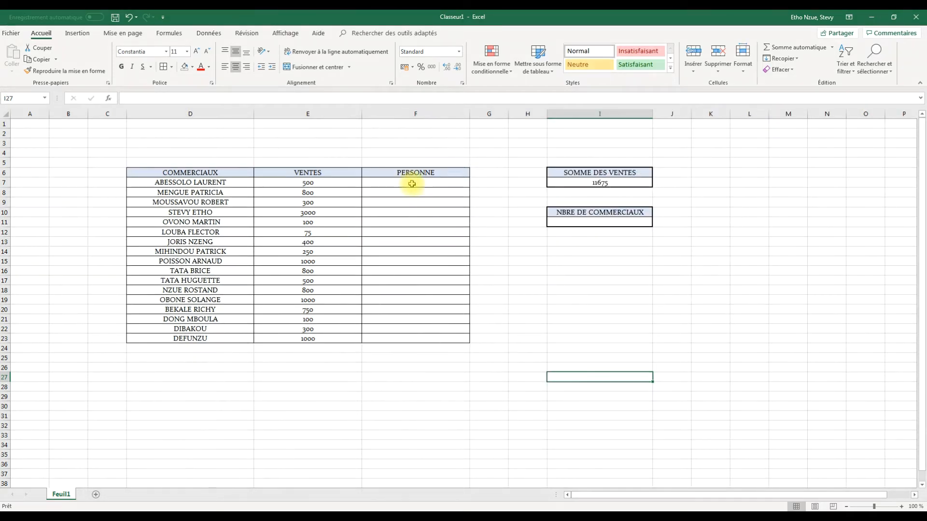
Step: Enter =1 in F7 of the PERSONNE column and fill it down to F23
{"action": "left_click", "coordinate": [412, 184]}
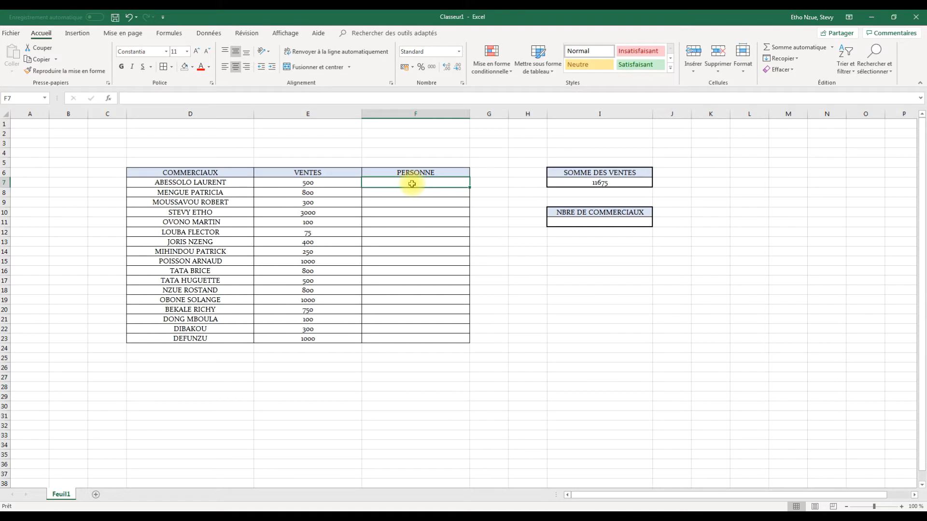
{"action": "type", "text": "=1"}
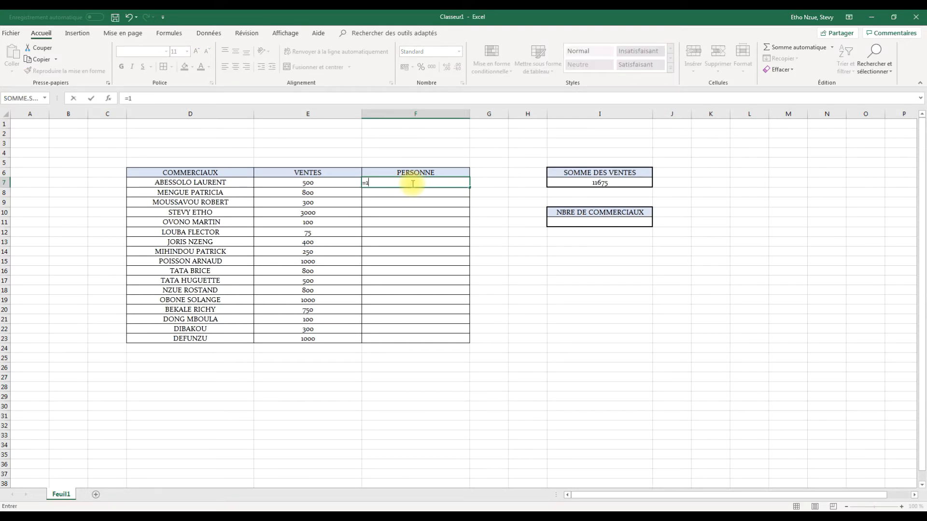
{"action": "key", "text": "Return"}
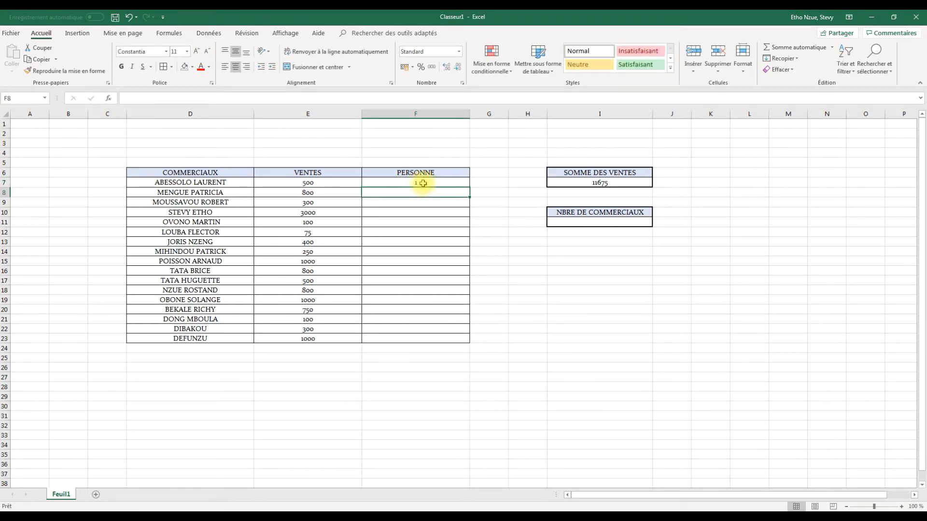
{"action": "left_click", "coordinate": [461, 183]}
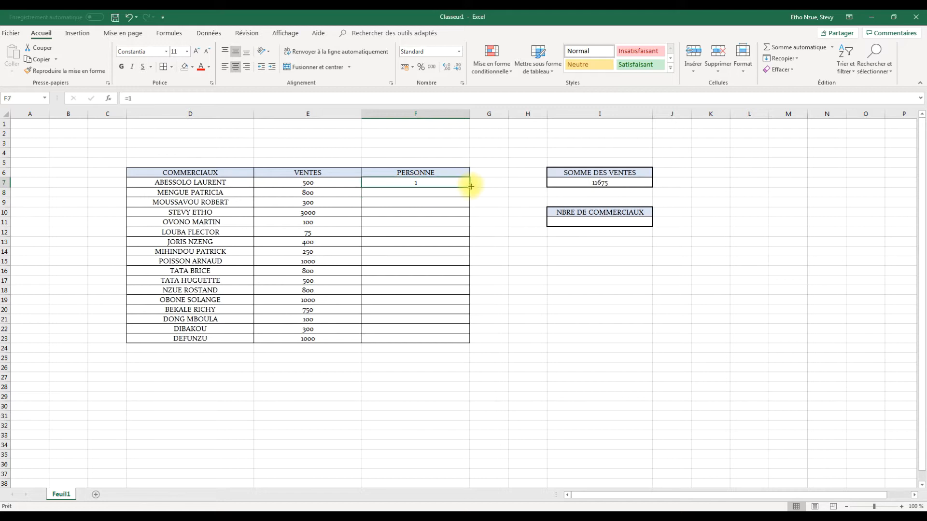
{"action": "double_click", "coordinate": [469, 187]}
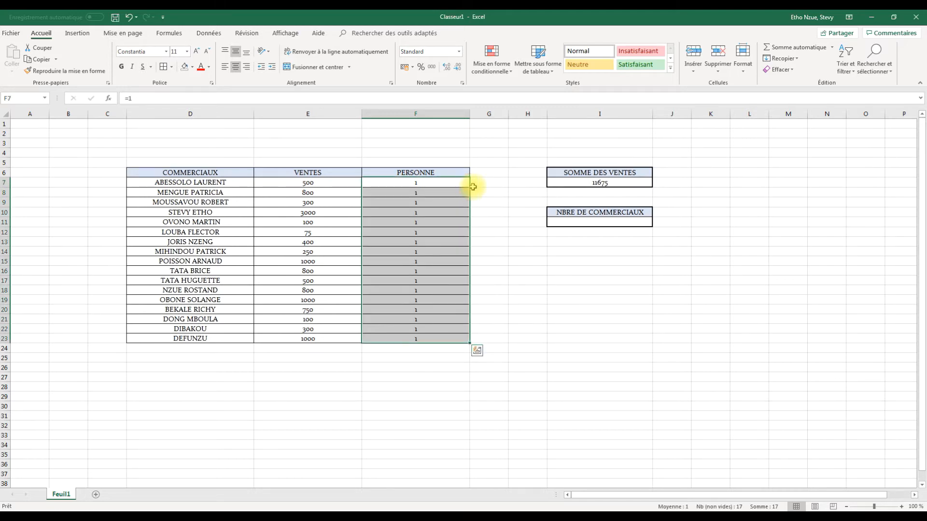
Step: Enter =SOMME(F7:F23) in I11 under NBRE DE COMMERCIAUX to count the salespeople from the PERSONNE column
{"action": "left_click", "coordinate": [529, 376]}
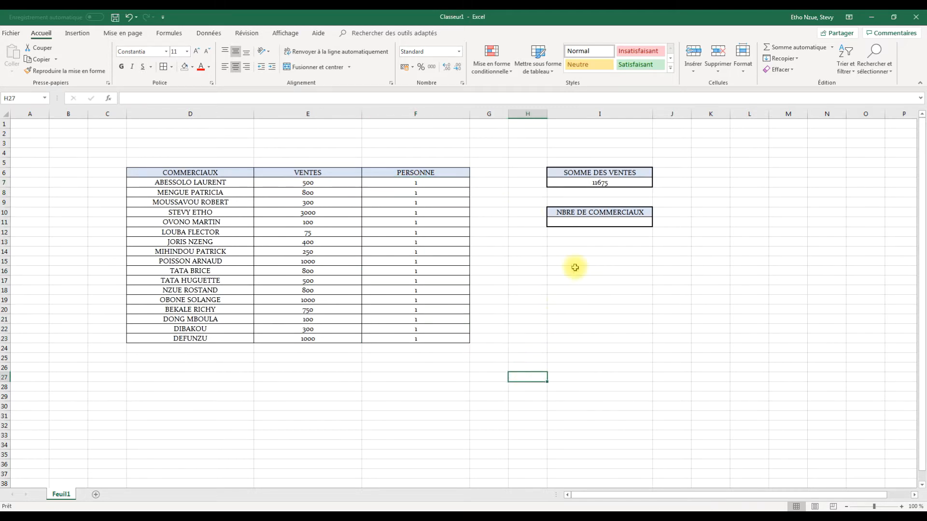
{"action": "left_click", "coordinate": [597, 224]}
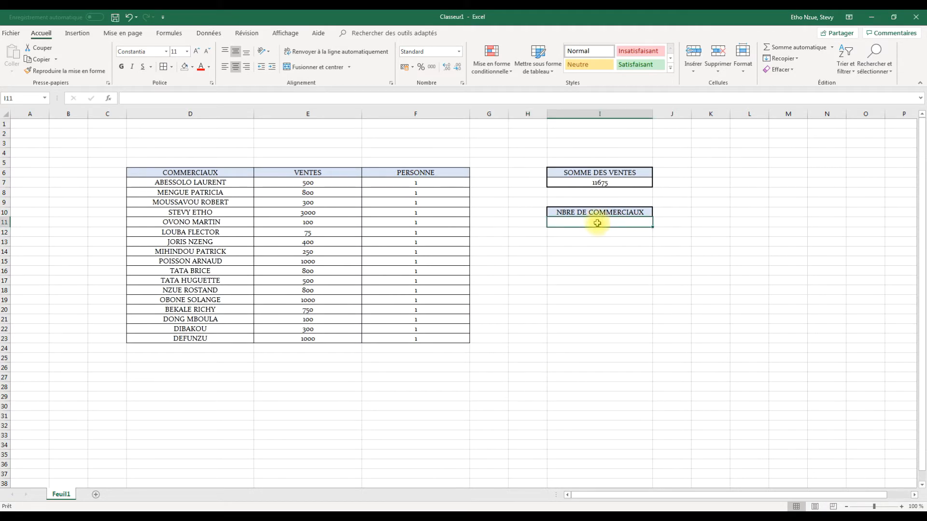
{"action": "type", "text": "="}
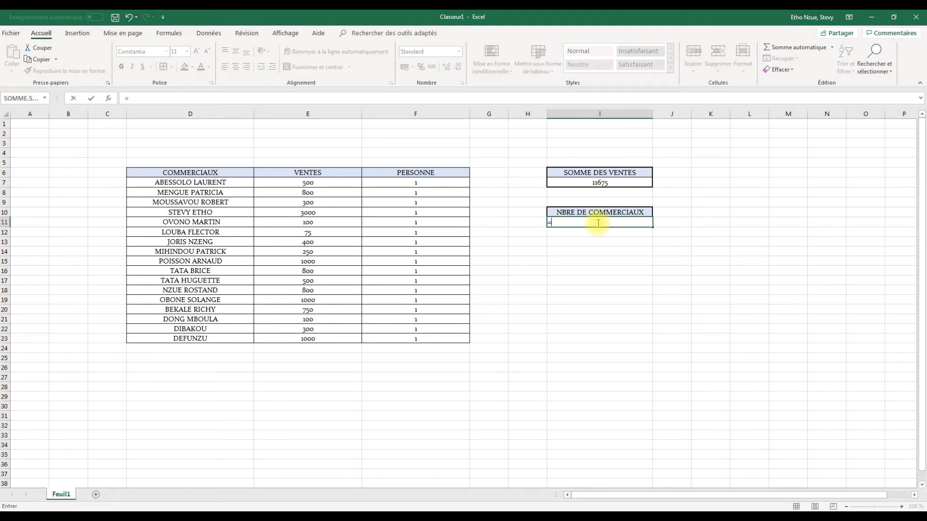
{"action": "type", "text": "som"}
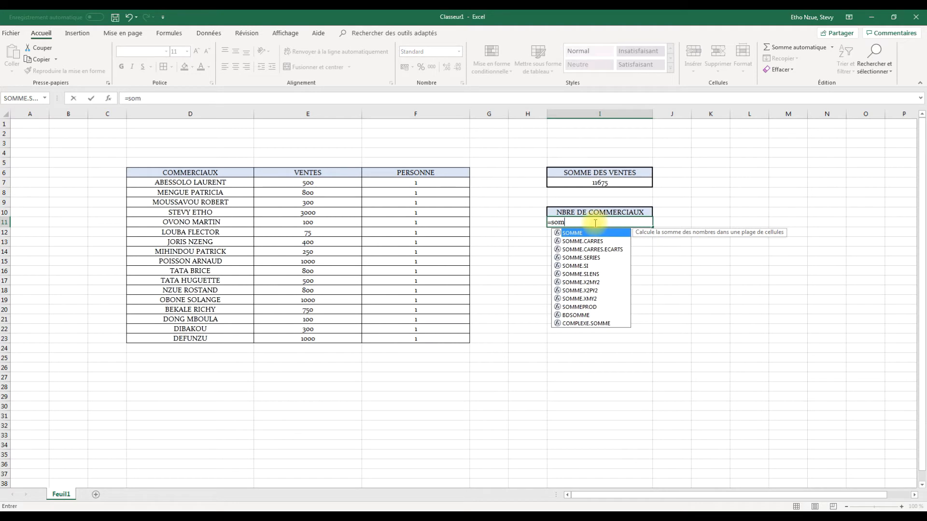
{"action": "double_click", "coordinate": [586, 233]}
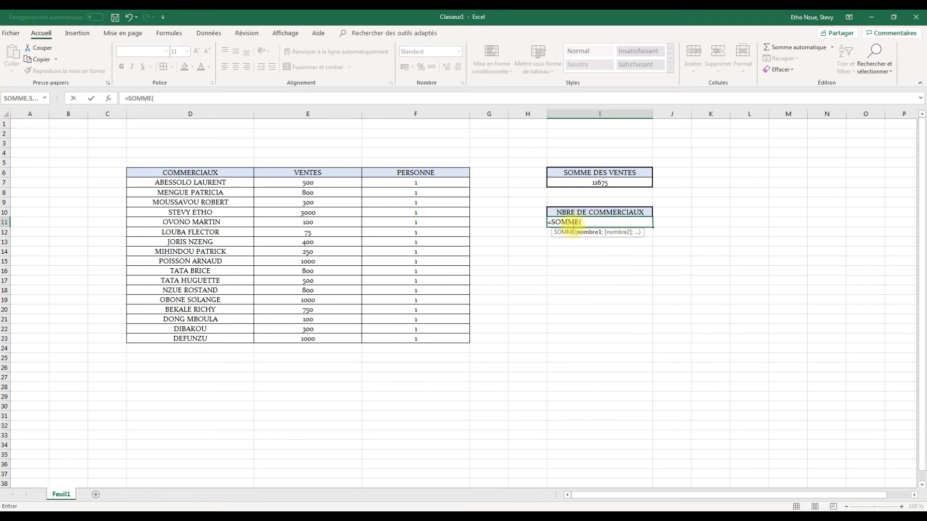
{"action": "left_click_drag", "start_coordinate": [424, 182], "coordinate": [453, 338]}
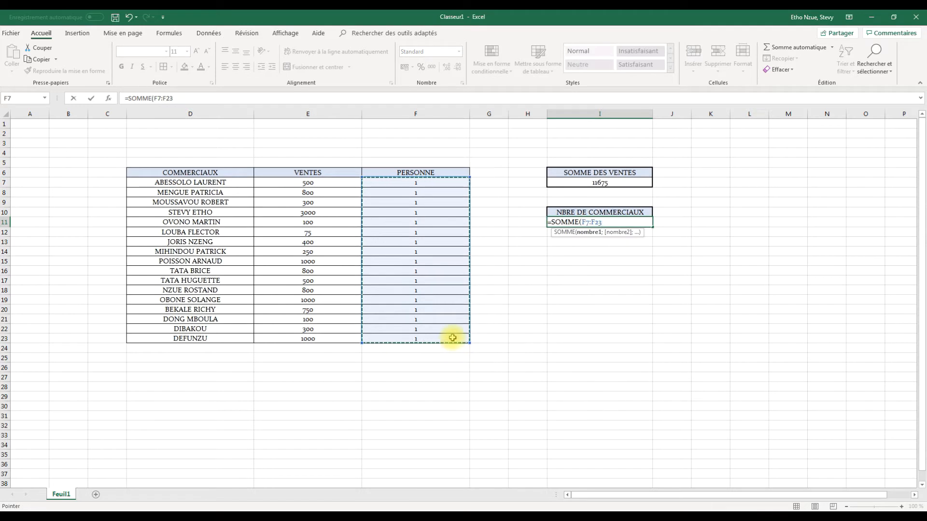
{"action": "type", "text": ")"}
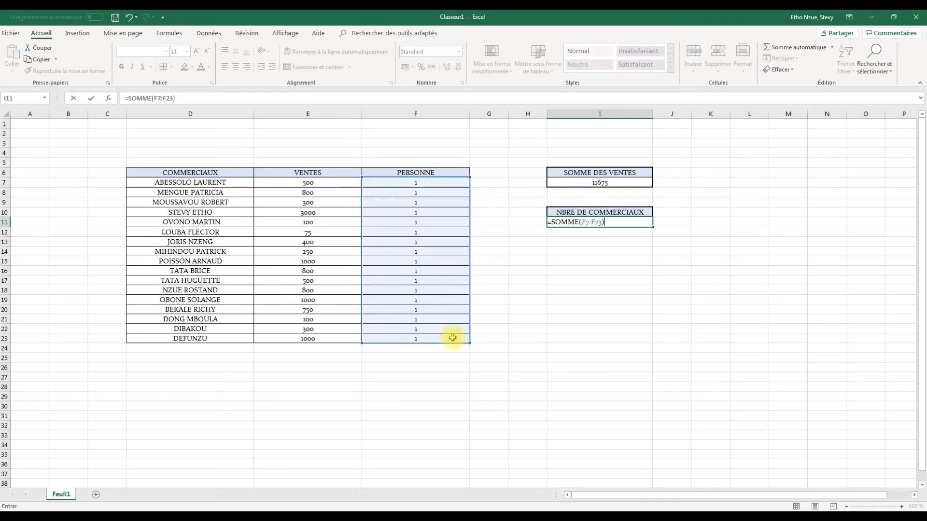
{"action": "key", "text": "Return"}
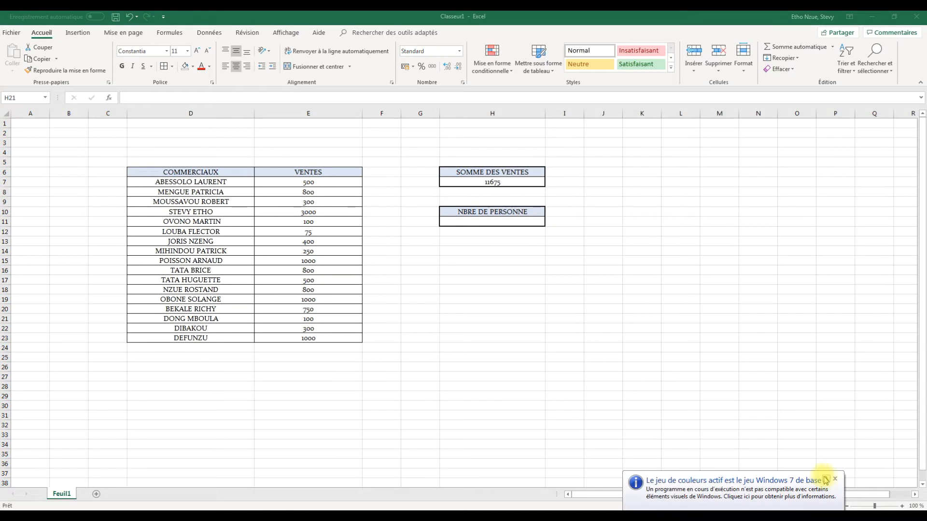
Step: Dismiss the Windows notification and enter =NBVAL(D7:D23) under NBRE DE PERSONNE to count the names in the COMMERCIAUX column
{"action": "left_click", "coordinate": [837, 481]}
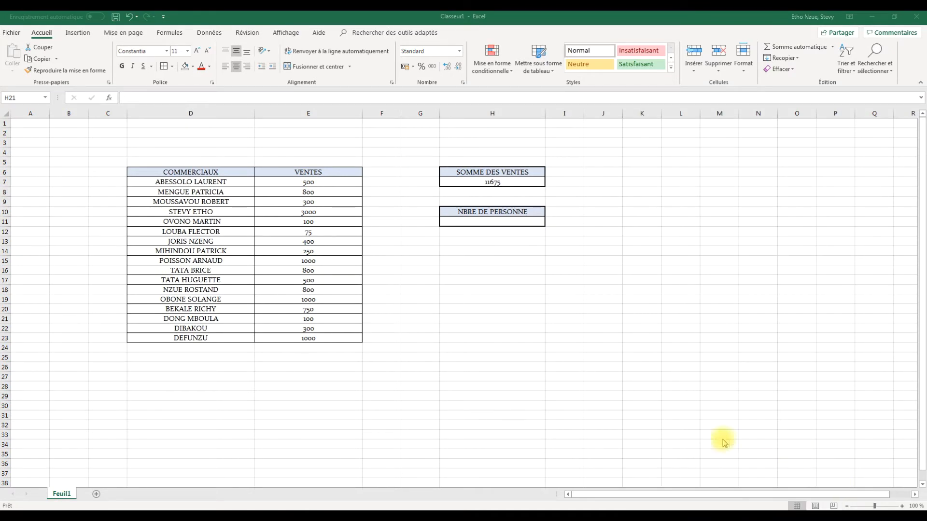
{"action": "left_click", "coordinate": [489, 220]}
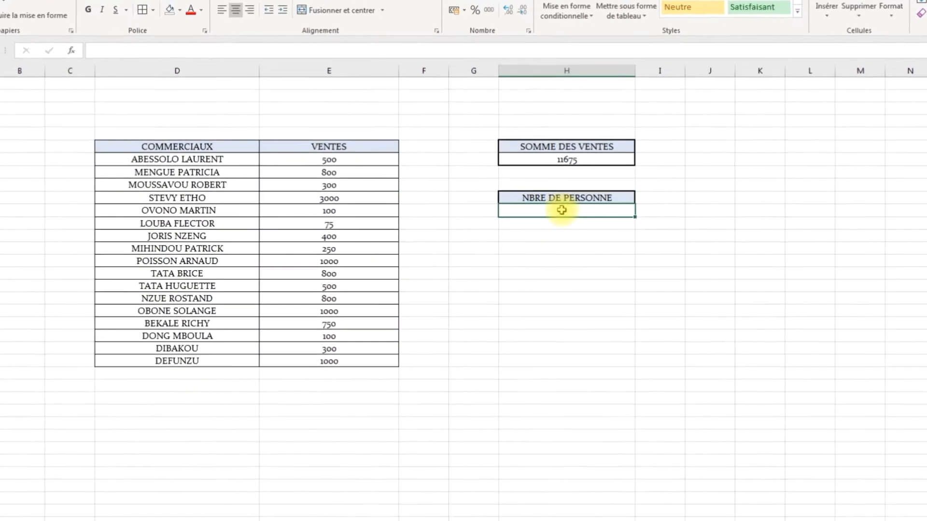
{"action": "type", "text": "="}
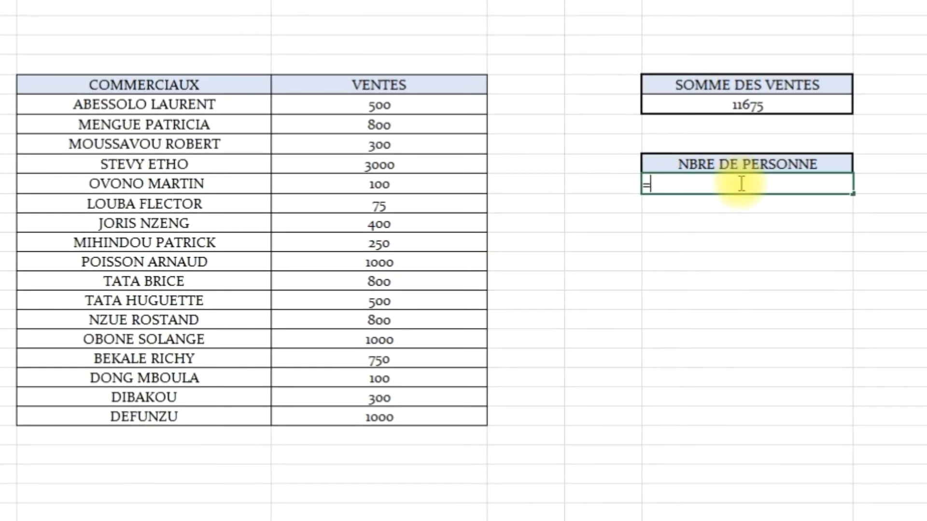
{"action": "type", "text": "nbv"}
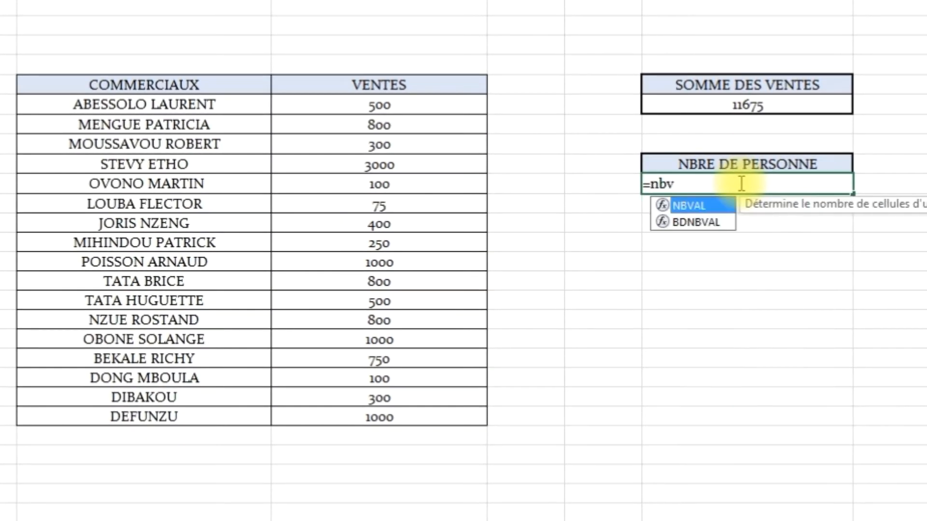
{"action": "double_click", "coordinate": [714, 205]}
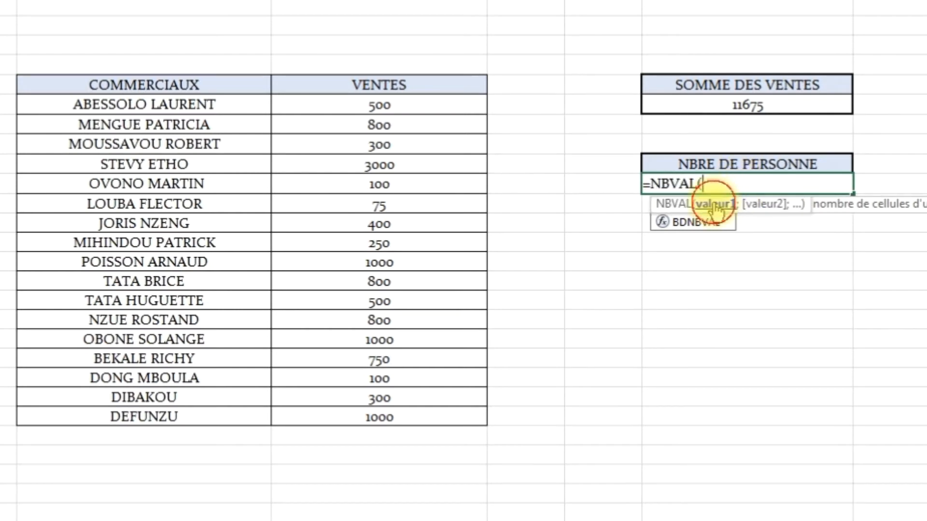
{"action": "left_click", "coordinate": [136, 105]}
{"action": "left_click_drag", "start_coordinate": [137, 105], "coordinate": [144, 413]}
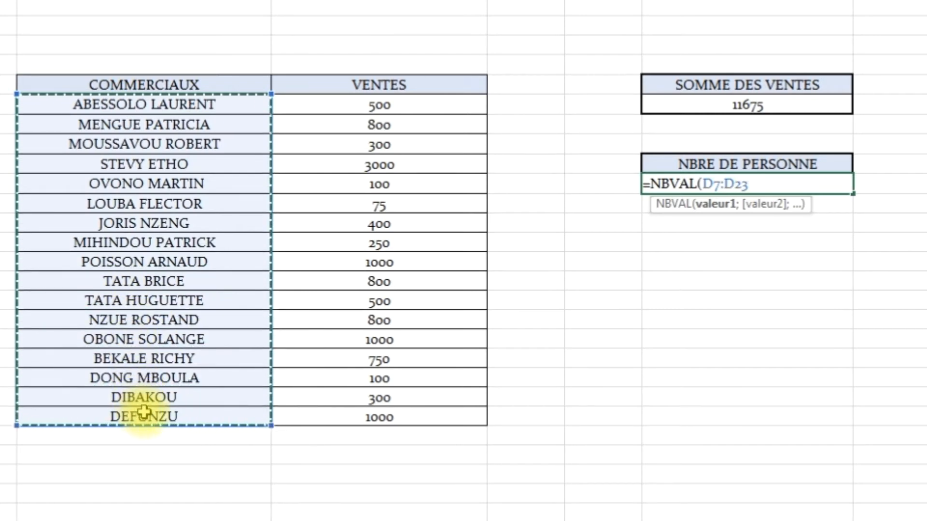
{"action": "type", "text": ")"}
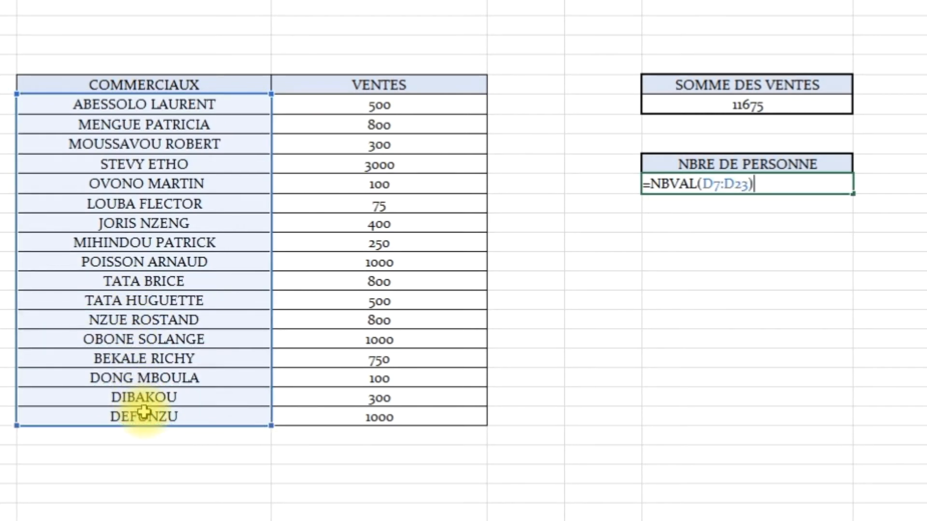
{"action": "key", "text": "Return"}
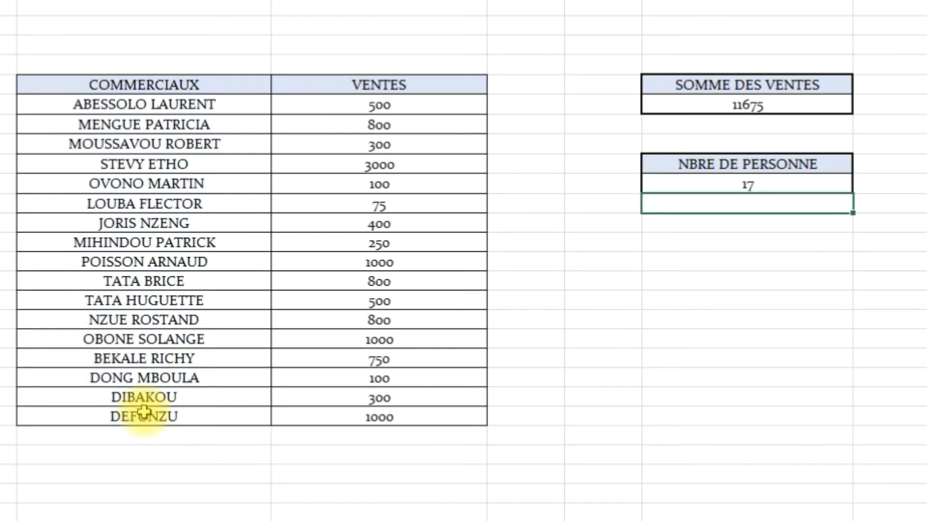
{"action": "left_click", "coordinate": [779, 500]}
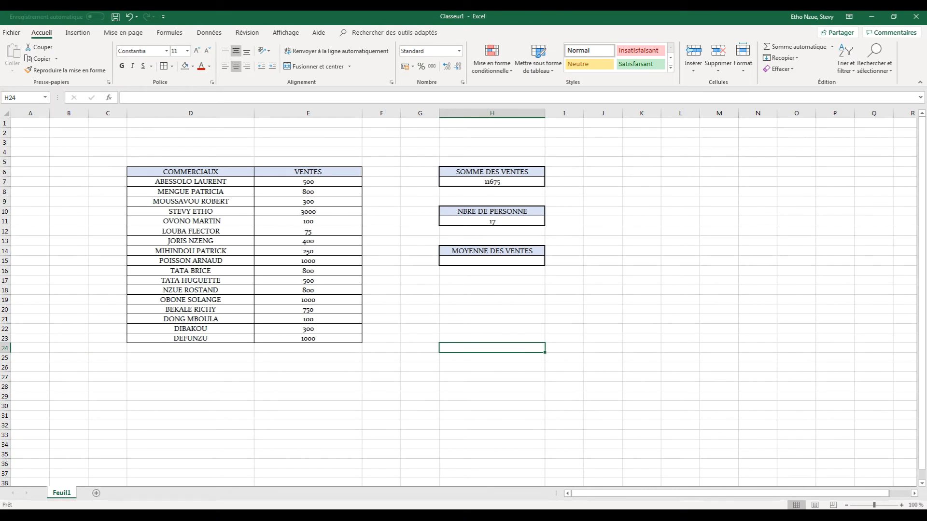
Step: Calculate the average sales under MOYENNE DES VENTES by dividing the sales sum by the number of people with =H7/H11
{"action": "left_click", "coordinate": [497, 260]}
{"action": "type", "text": "="}
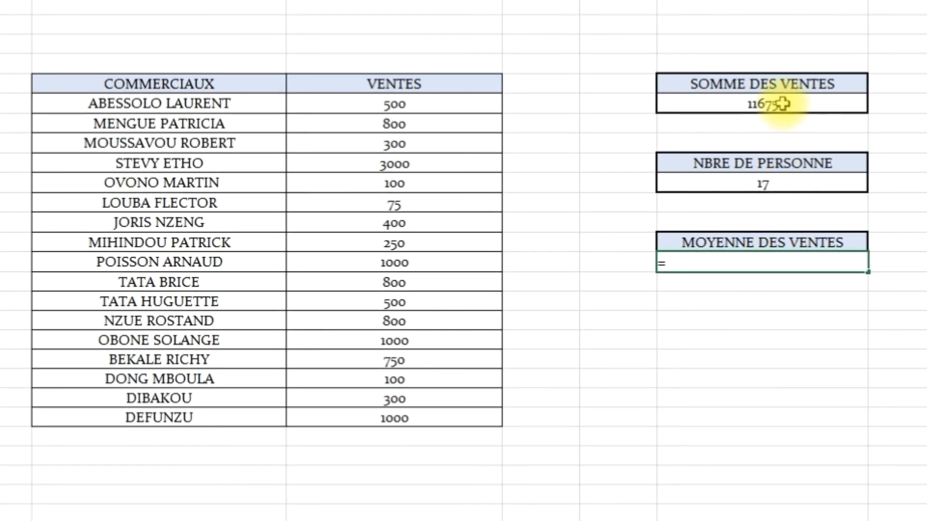
{"action": "left_click", "coordinate": [684, 130]}
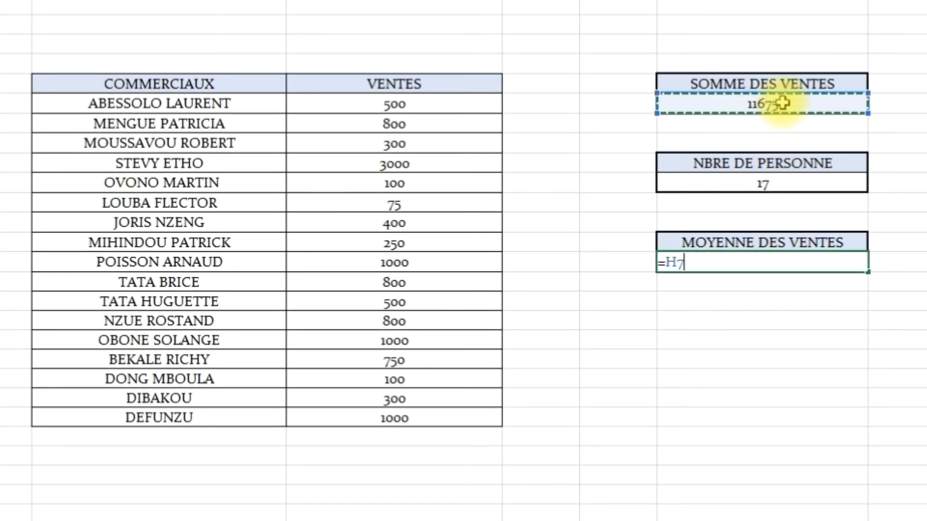
{"action": "type", "text": "/"}
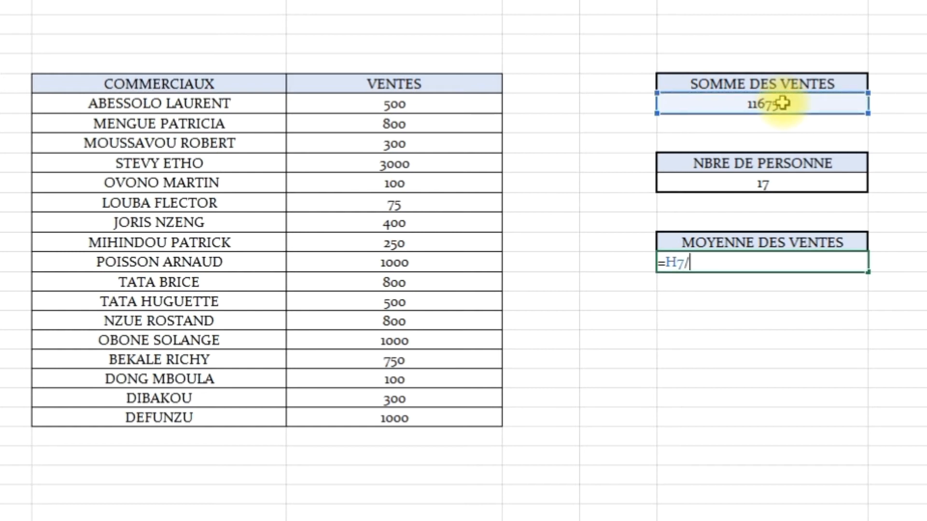
{"action": "left_click", "coordinate": [772, 183]}
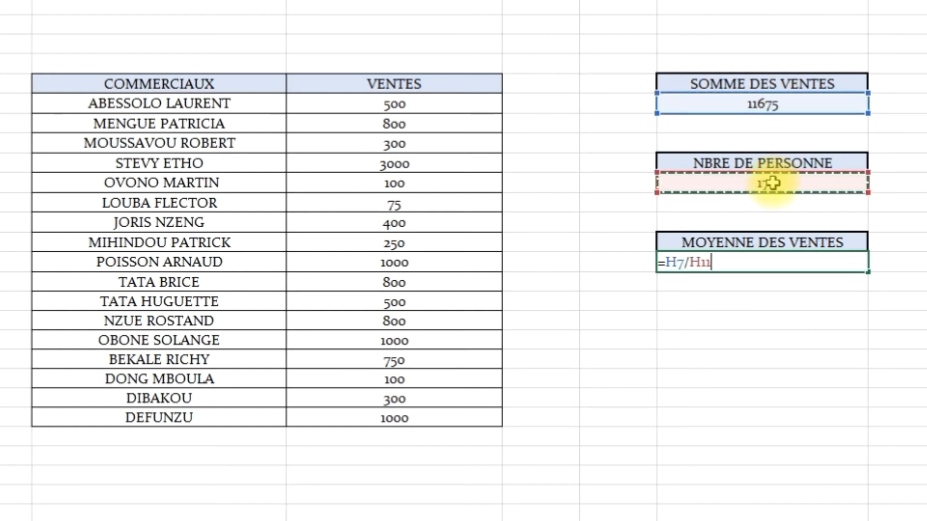
{"action": "key", "text": "Return"}
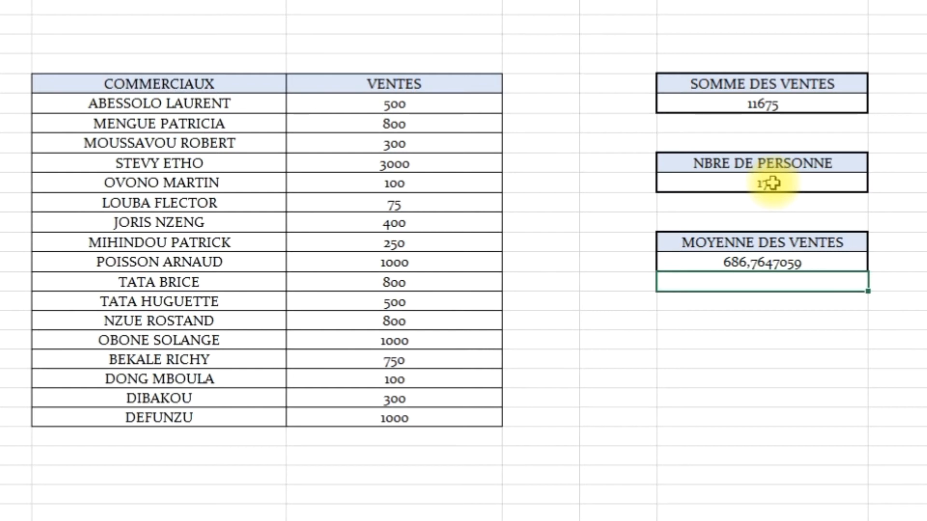
{"action": "left_click", "coordinate": [768, 455]}
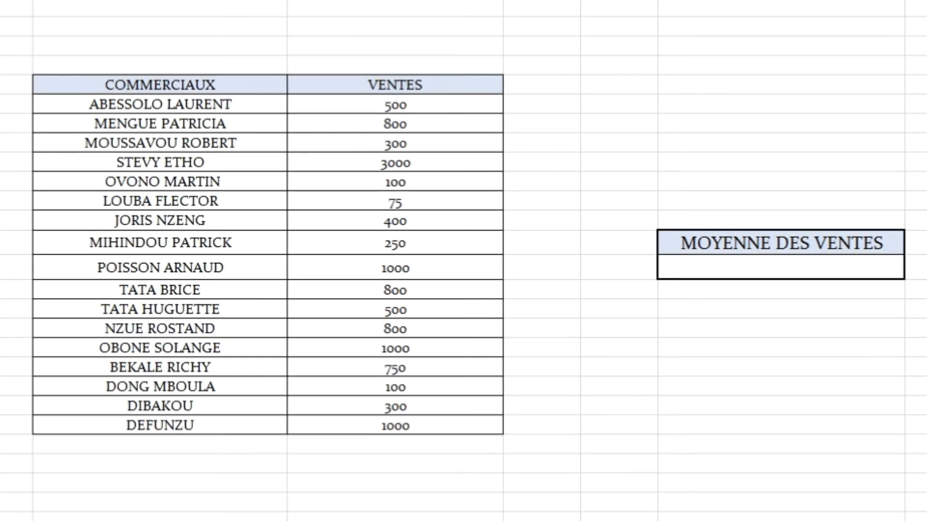
Step: Enter =MOYENNE(E7:E23) under MOYENNE DES VENTES to average all the sales with the function
{"action": "left_click", "coordinate": [770, 260]}
{"action": "type", "text": "=moy"}
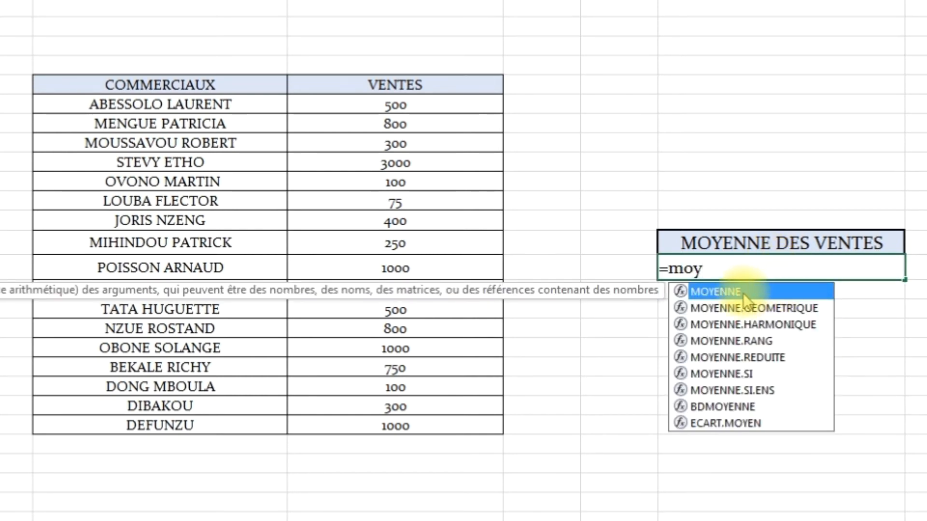
{"action": "double_click", "coordinate": [719, 296]}
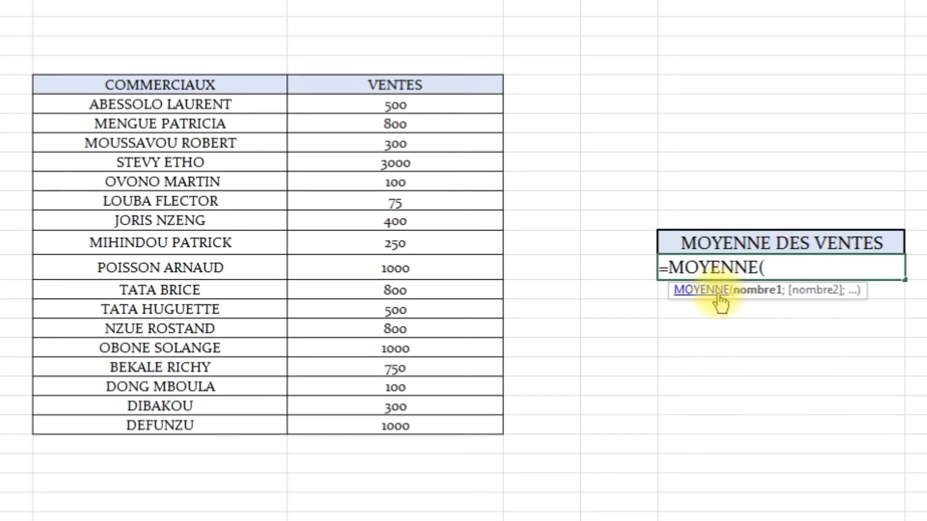
{"action": "left_click", "coordinate": [403, 104]}
{"action": "left_click_drag", "start_coordinate": [403, 104], "coordinate": [425, 423]}
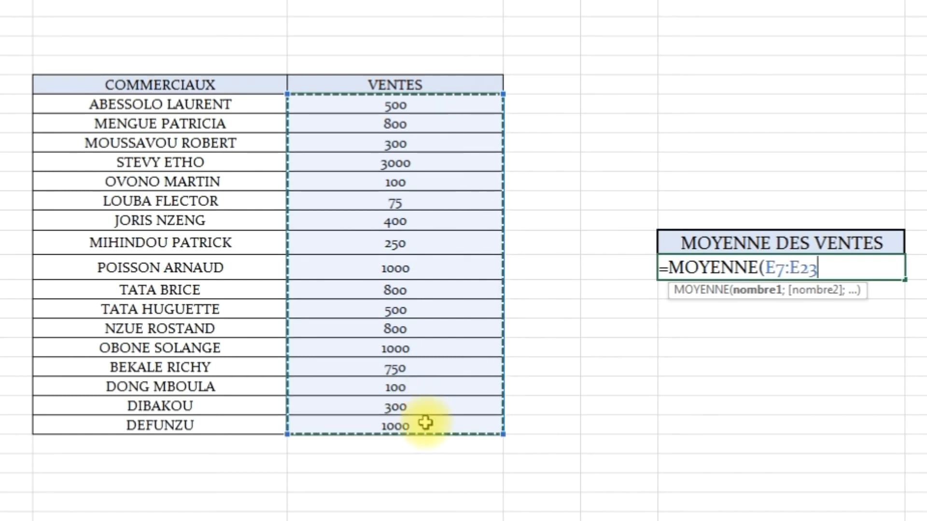
{"action": "type", "text": ")"}
{"action": "key", "text": "Return"}
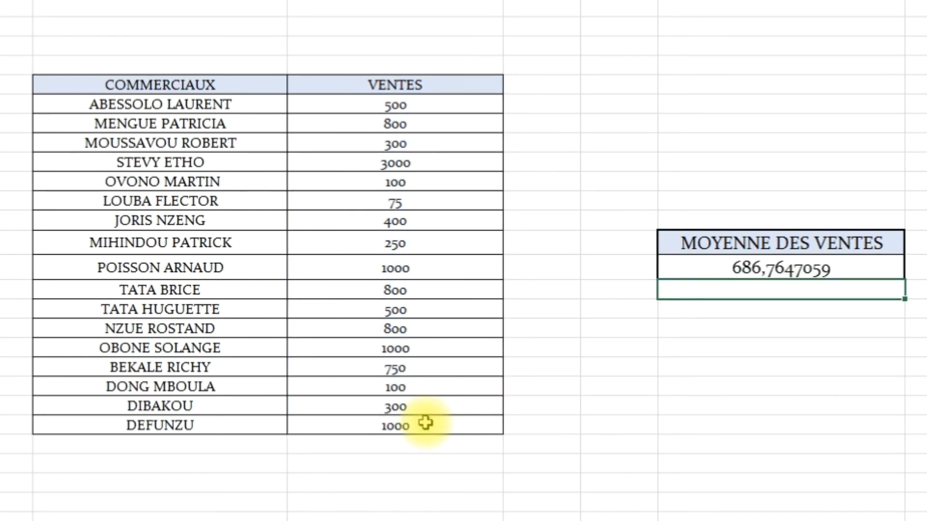
{"action": "left_click", "coordinate": [917, 483]}
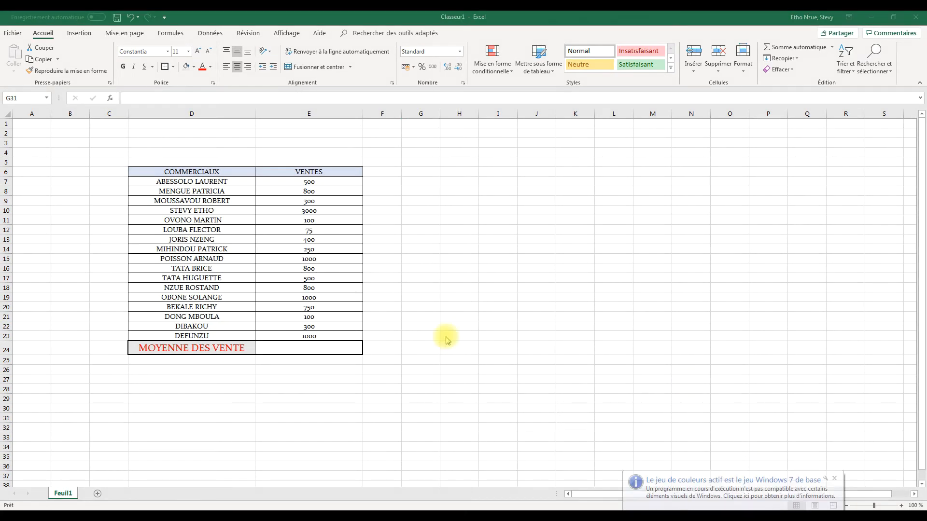
Step: Use AutoSum's Moyenne option to put the average of the VENTES column in E24, in the MOYENNE DES VENTE row
{"action": "left_click", "coordinate": [295, 346]}
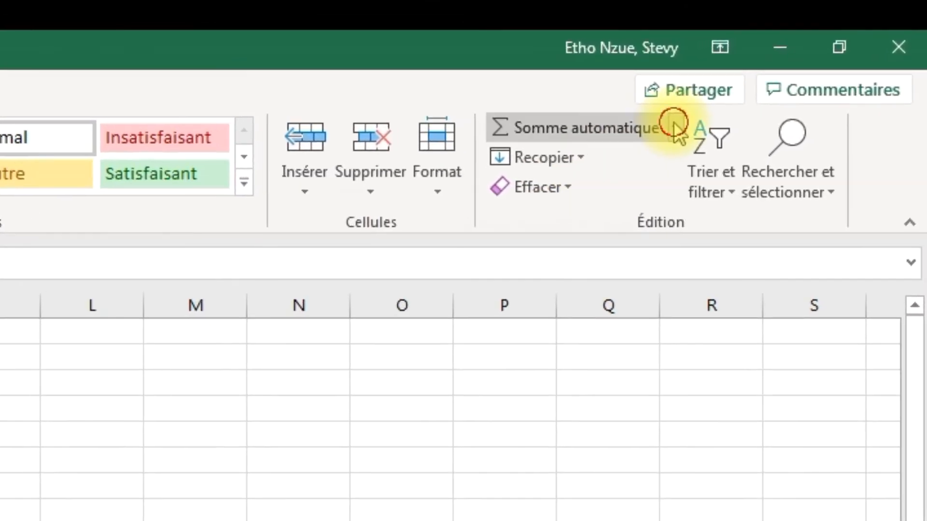
{"action": "left_click", "coordinate": [697, 116]}
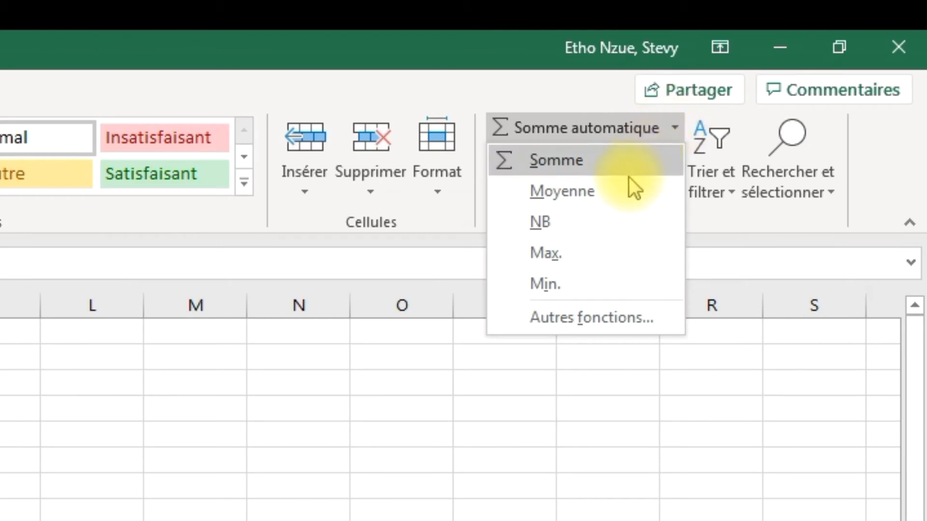
{"action": "left_click", "coordinate": [616, 189]}
{"action": "key", "text": "Return"}
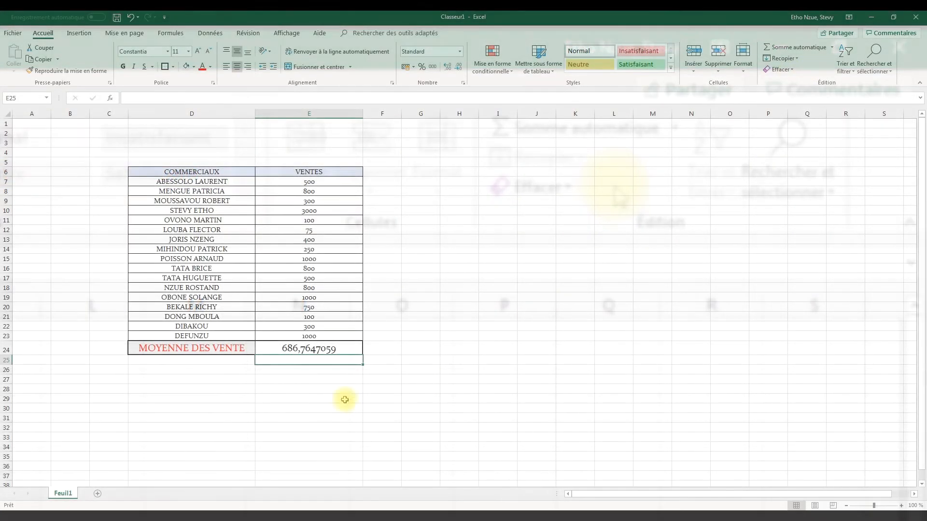
{"action": "left_click", "coordinate": [277, 377]}
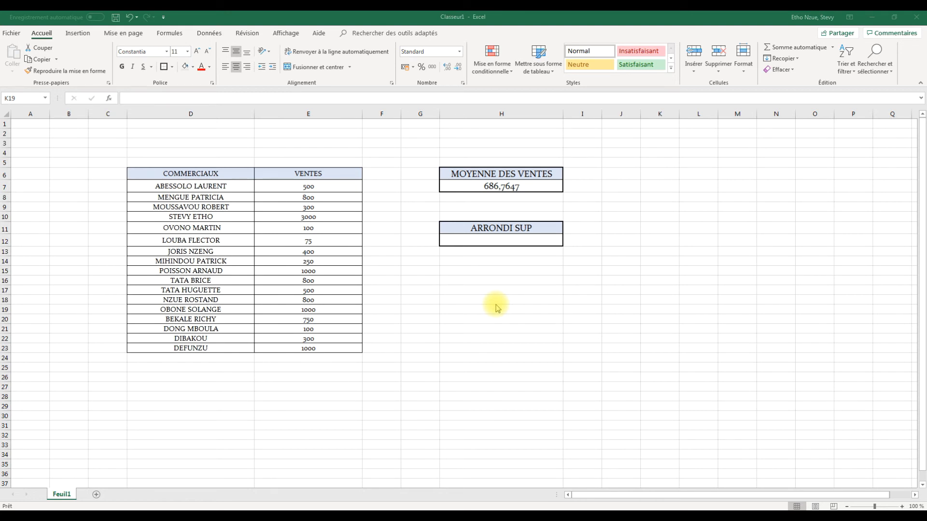
Step: Enter =ARRONDI.SUP(H7;0) under ARRONDI SUP to round the sales average up with no decimals
{"action": "left_click", "coordinate": [494, 241]}
{"action": "left_click", "coordinate": [495, 241]}
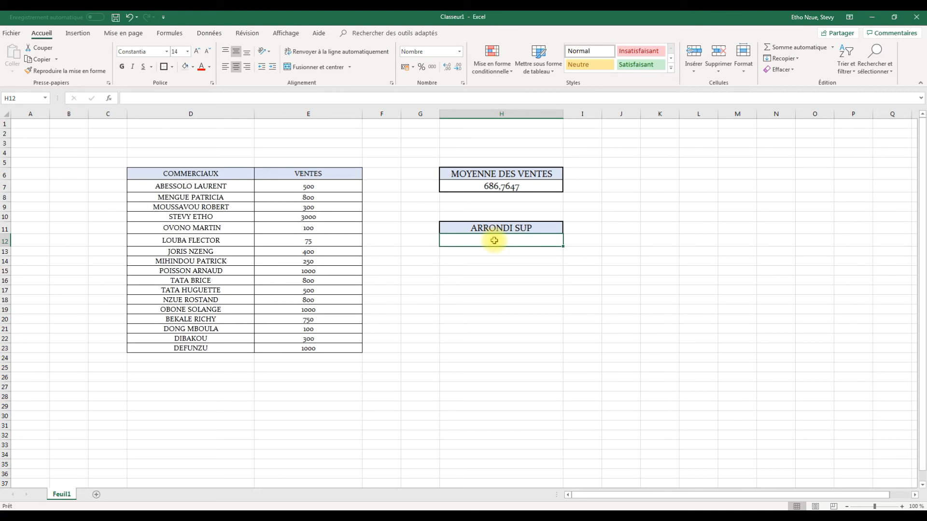
{"action": "type", "text": "=arr"}
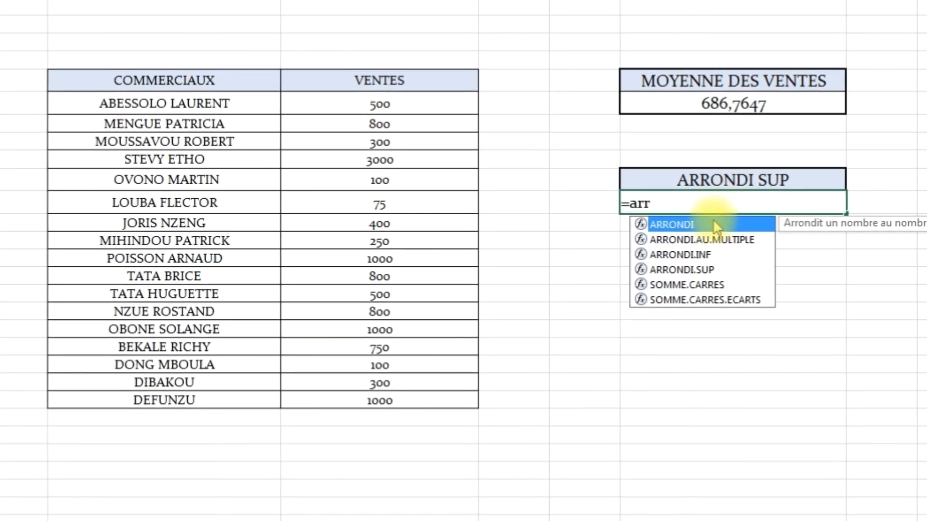
{"action": "double_click", "coordinate": [708, 270]}
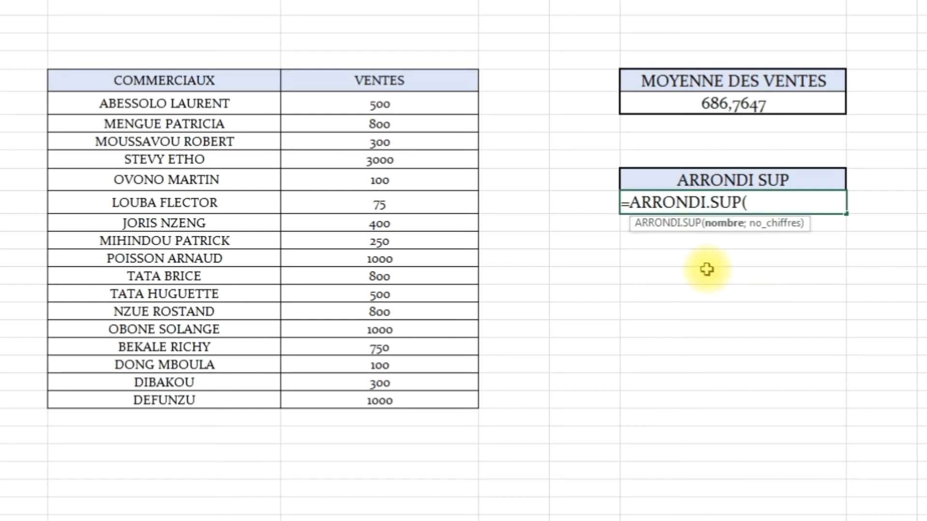
{"action": "left_click", "coordinate": [735, 102]}
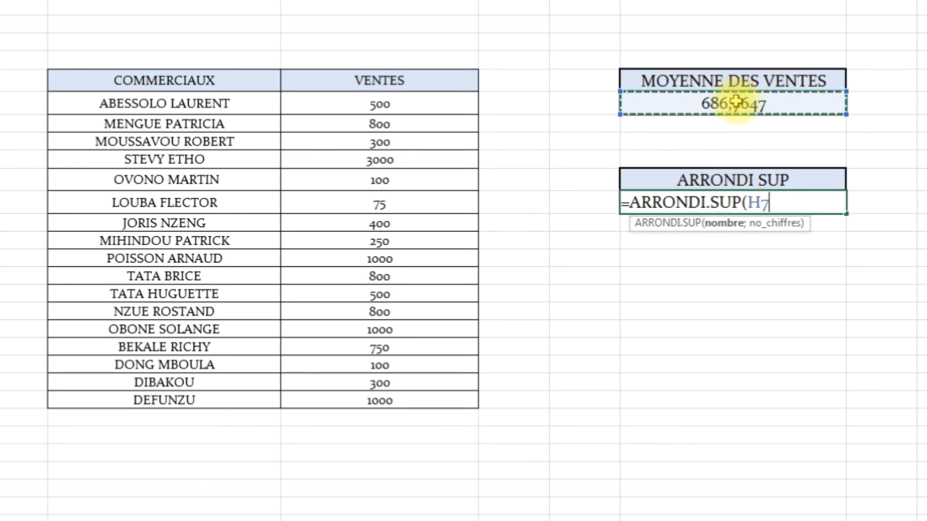
{"action": "type", "text": ";"}
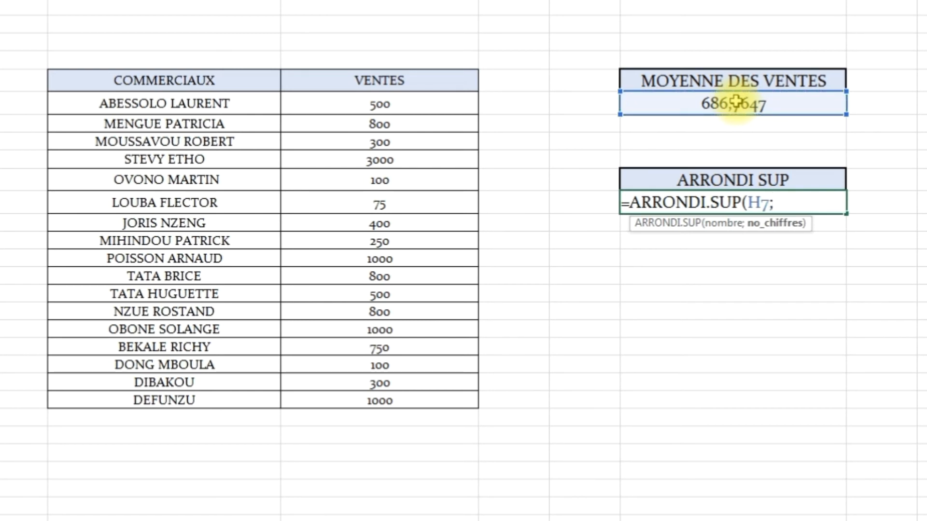
{"action": "type", "text": "0)"}
{"action": "key", "text": "Return"}
Step: Set the number of digits in the ARRONDI.SUP formula to 1
{"action": "double_click", "coordinate": [733, 203]}
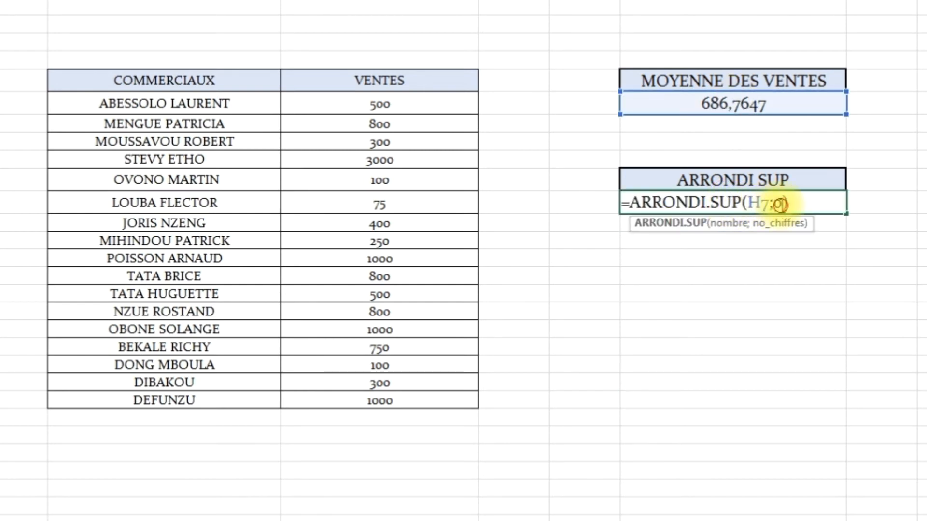
{"action": "left_click", "coordinate": [782, 204]}
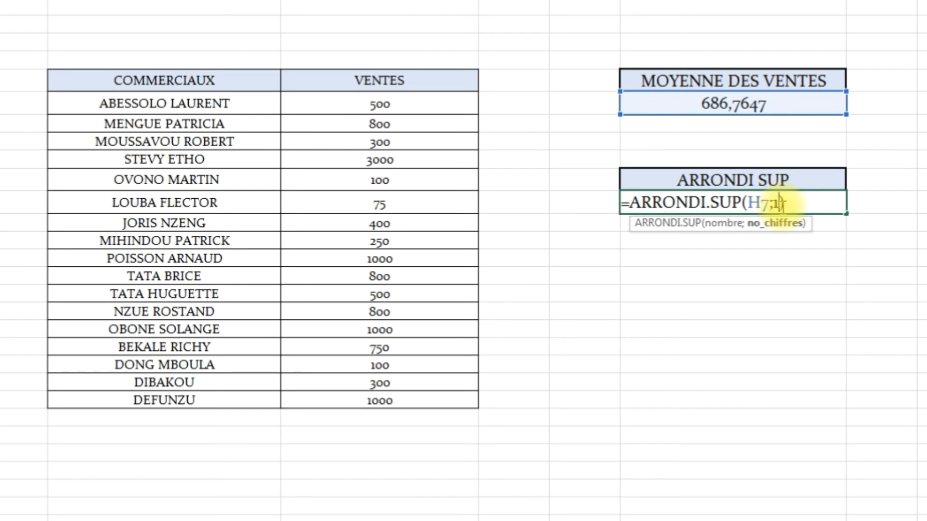
{"action": "key", "text": "Return"}
Step: Set the number of digits in the ARRONDI.SUP formula to 2
{"action": "double_click", "coordinate": [776, 203]}
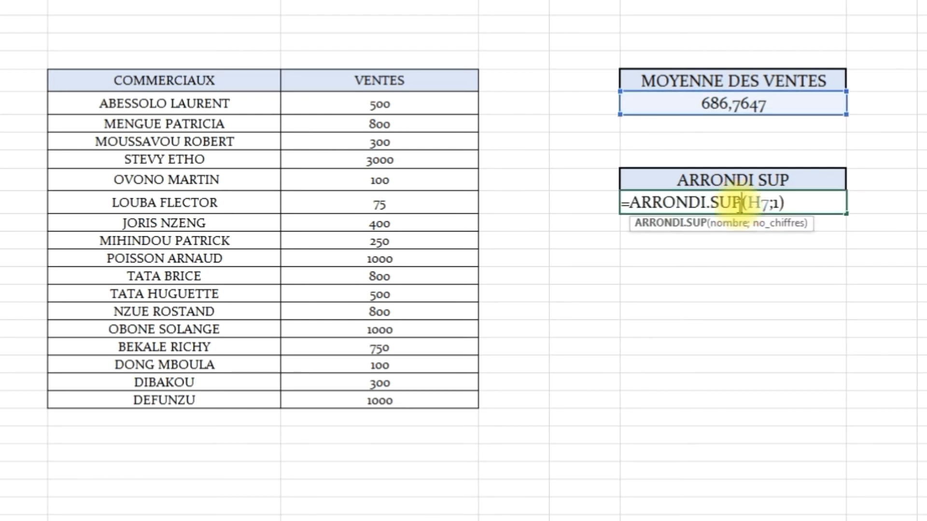
{"action": "left_click", "coordinate": [780, 204]}
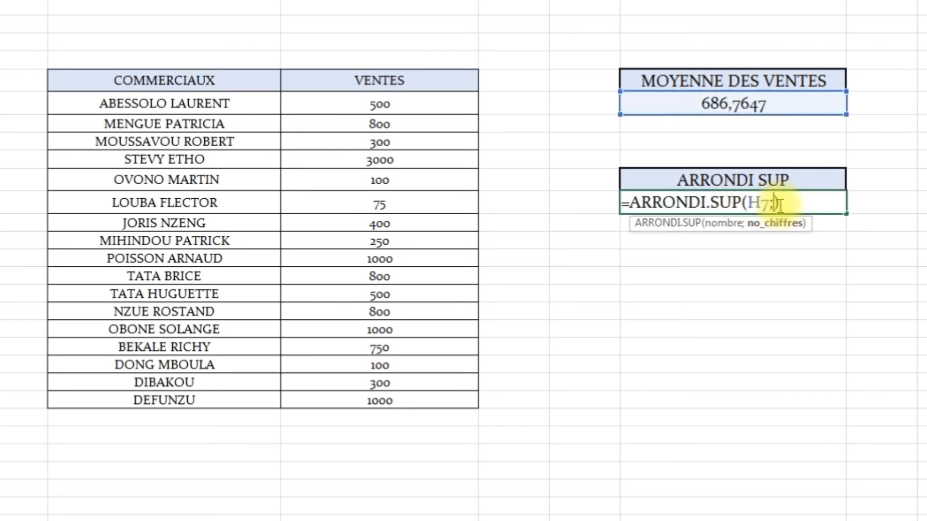
{"action": "key", "text": "Return"}
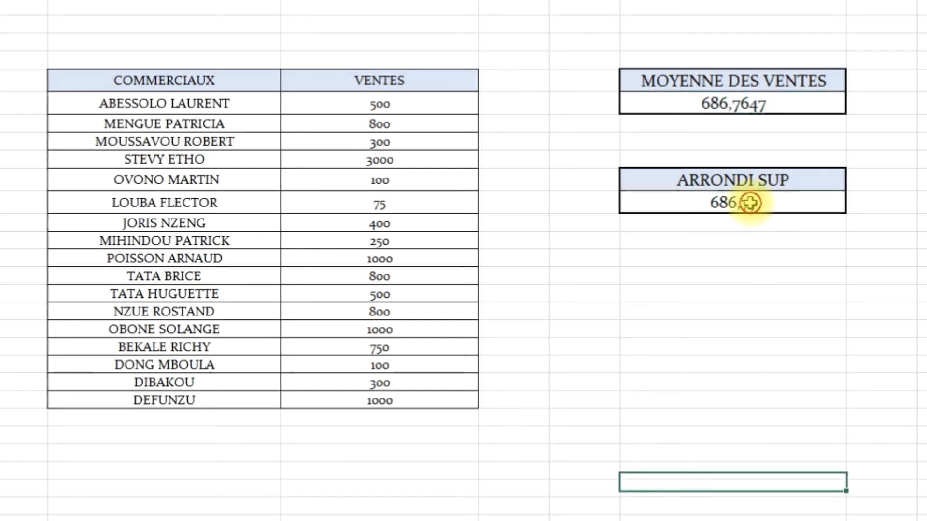
Step: Set the number of digits in the ARRONDI.SUP formula to 3
{"action": "double_click", "coordinate": [750, 203]}
{"action": "left_click", "coordinate": [781, 203]}
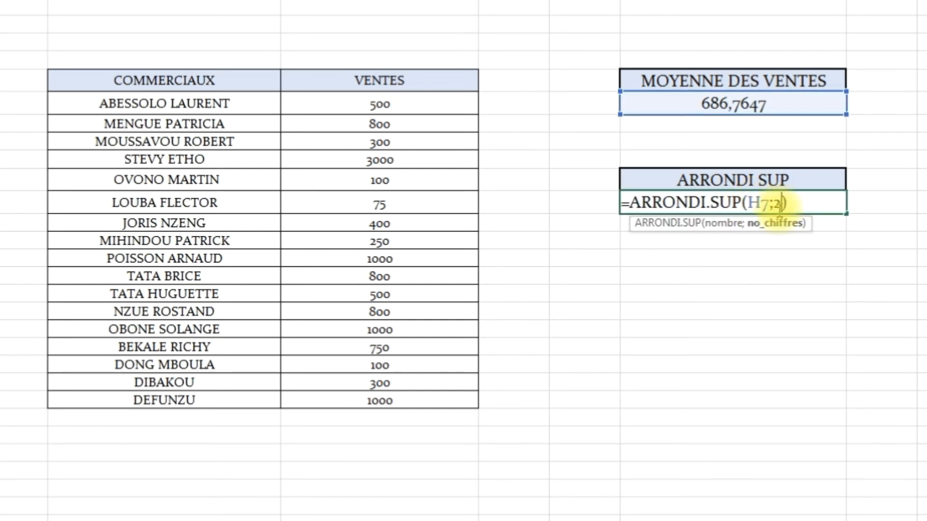
{"action": "key", "text": "BackSpace"}
{"action": "type", "text": "3"}
{"action": "key", "text": "Return"}
{"action": "left_click", "coordinate": [782, 474]}
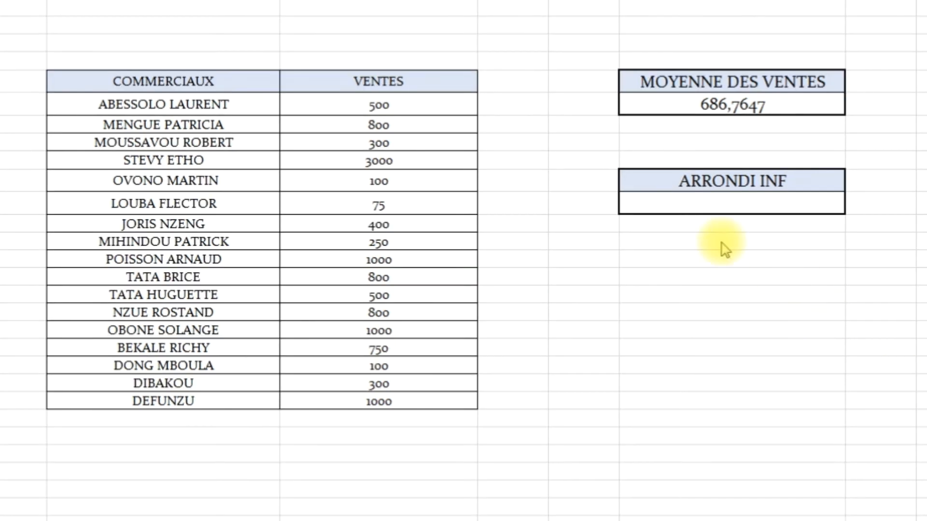
Step: Enter =ARRONDI.INF(H7;0) under ARRONDI INF to round the sales average down with no decimals
{"action": "left_click", "coordinate": [728, 205]}
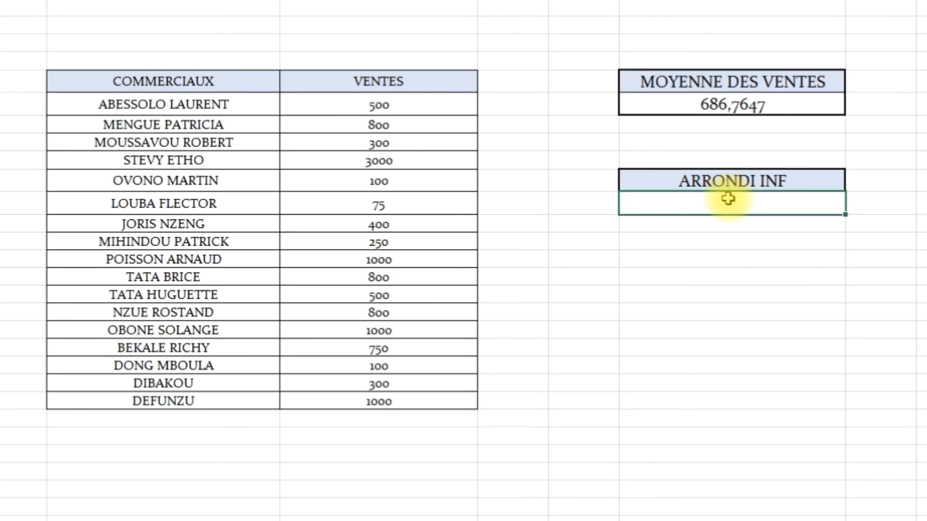
{"action": "type", "text": "=ar"}
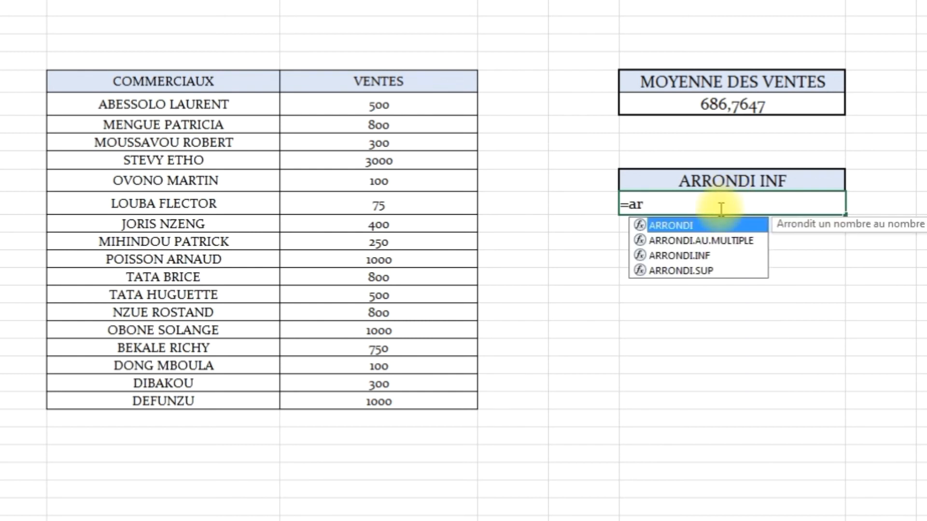
{"action": "double_click", "coordinate": [702, 256]}
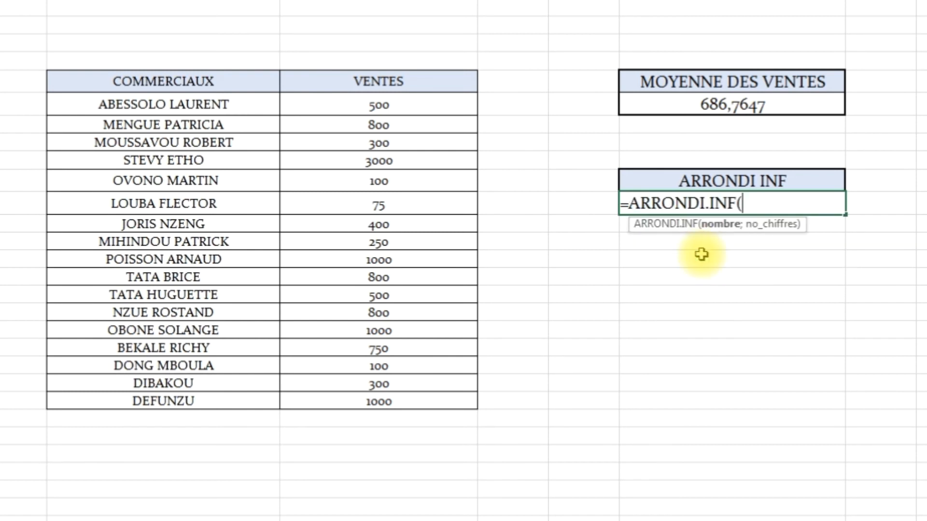
{"action": "left_click", "coordinate": [762, 105]}
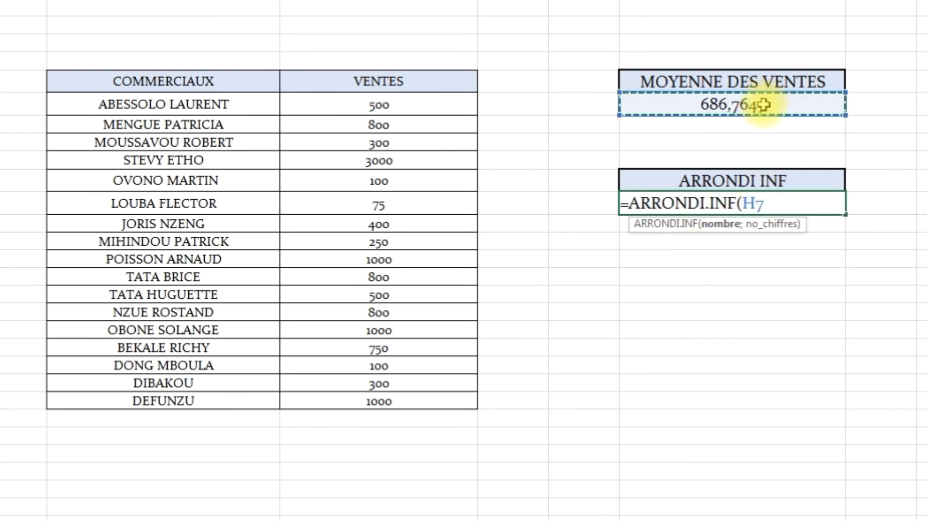
{"action": "type", "text": ";0"}
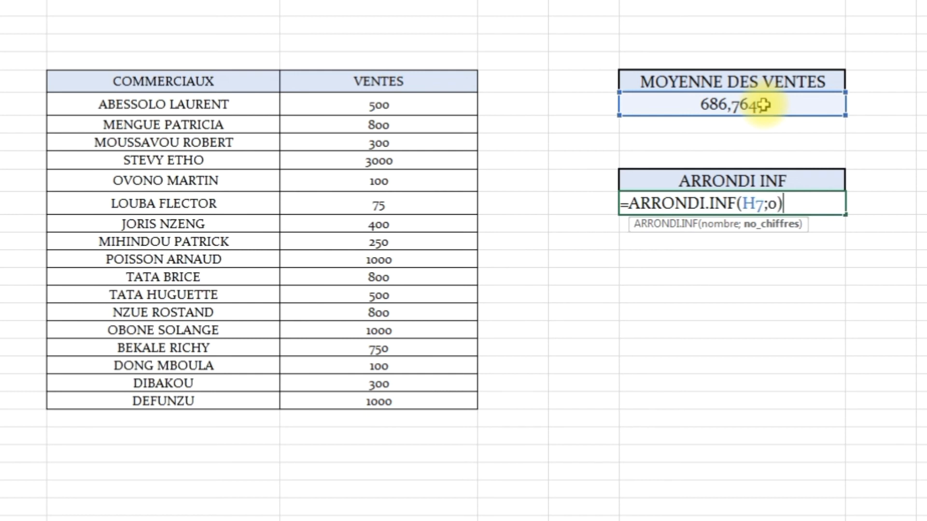
{"action": "key", "text": "Return"}
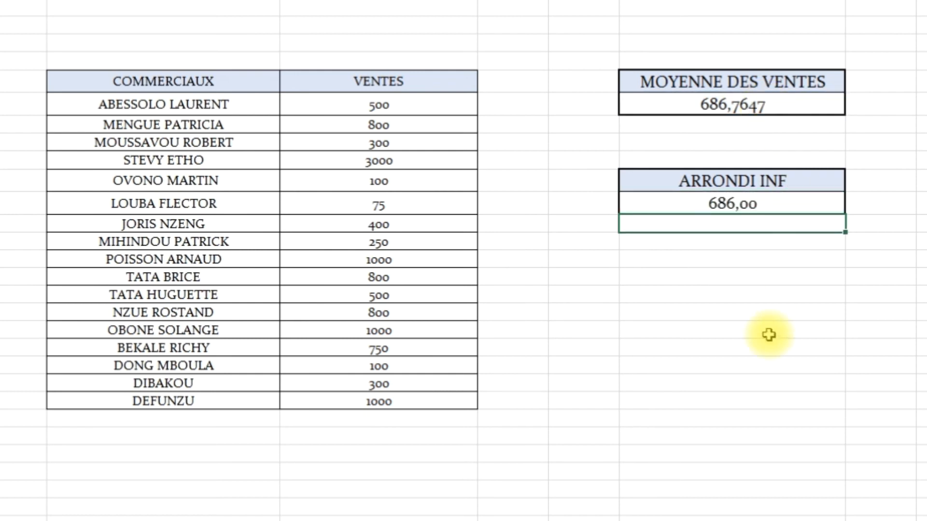
{"action": "left_click", "coordinate": [759, 390]}
Step: Set the number of digits in the ARRONDI.INF formula to 1
{"action": "double_click", "coordinate": [756, 201]}
{"action": "left_click", "coordinate": [779, 203]}
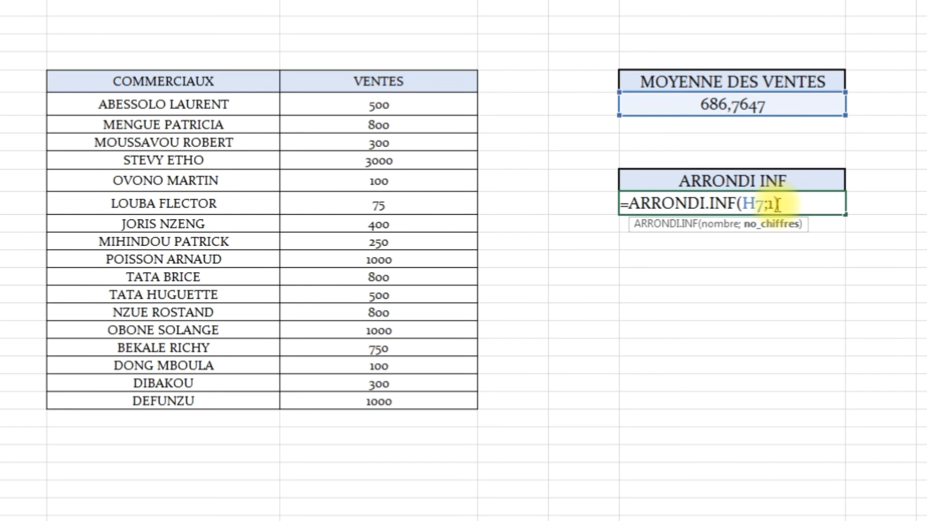
{"action": "type", "text": "1"}
{"action": "key", "text": "Return"}
{"action": "left_click", "coordinate": [745, 399]}
Step: Set the number of digits in the ARRONDI.INF formula to 2
{"action": "double_click", "coordinate": [745, 203]}
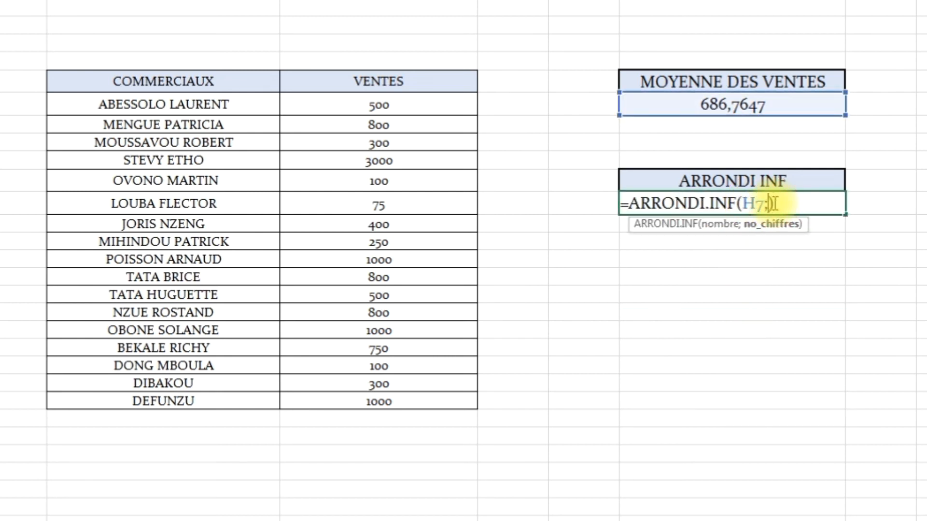
{"action": "type", "text": "2"}
{"action": "key", "text": "Return"}
{"action": "left_click", "coordinate": [770, 472]}
Step: Edit the number of digits in the ARRONDI.INF formula once more
{"action": "left_click", "coordinate": [746, 202]}
{"action": "double_click", "coordinate": [775, 204]}
{"action": "key", "text": "Return"}
{"action": "left_click", "coordinate": [784, 397]}
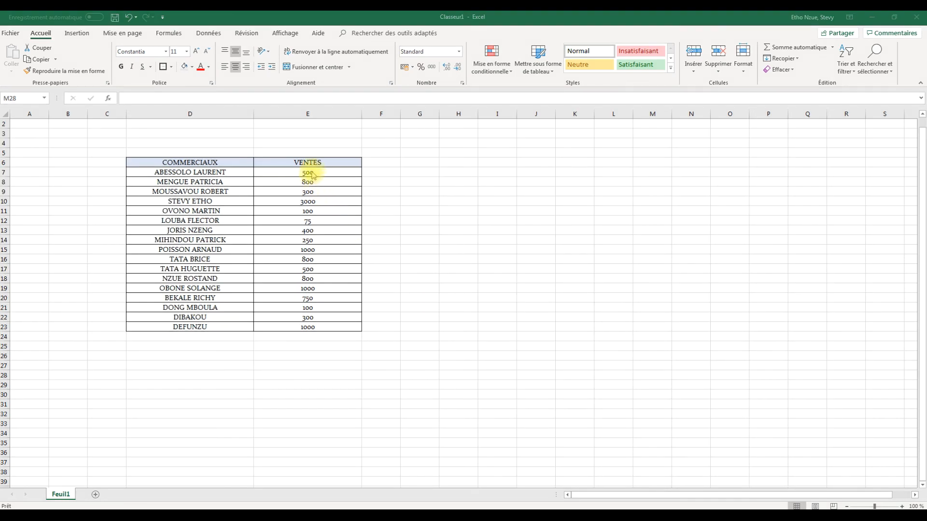
Step: Select the sales values in E7:E23 to read their average, count and sum in the status bar
{"action": "left_click_drag", "start_coordinate": [311, 174], "coordinate": [318, 326]}
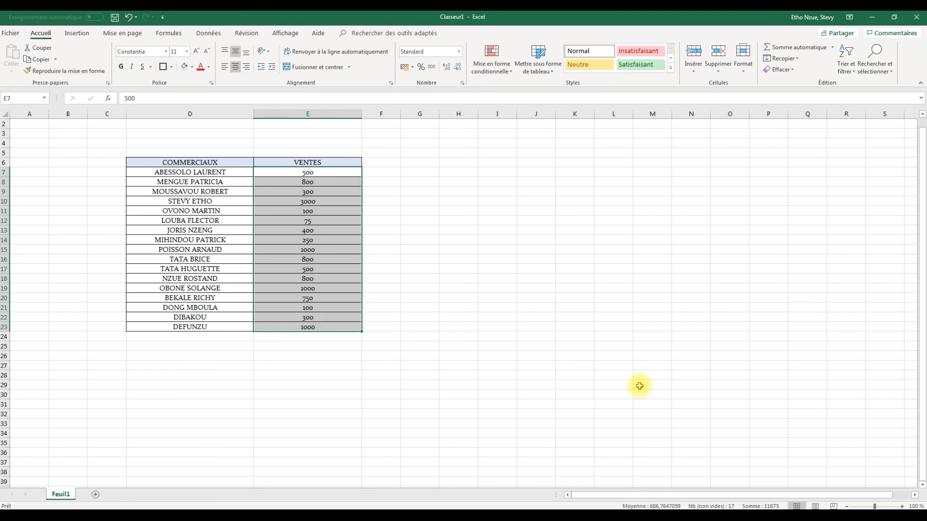